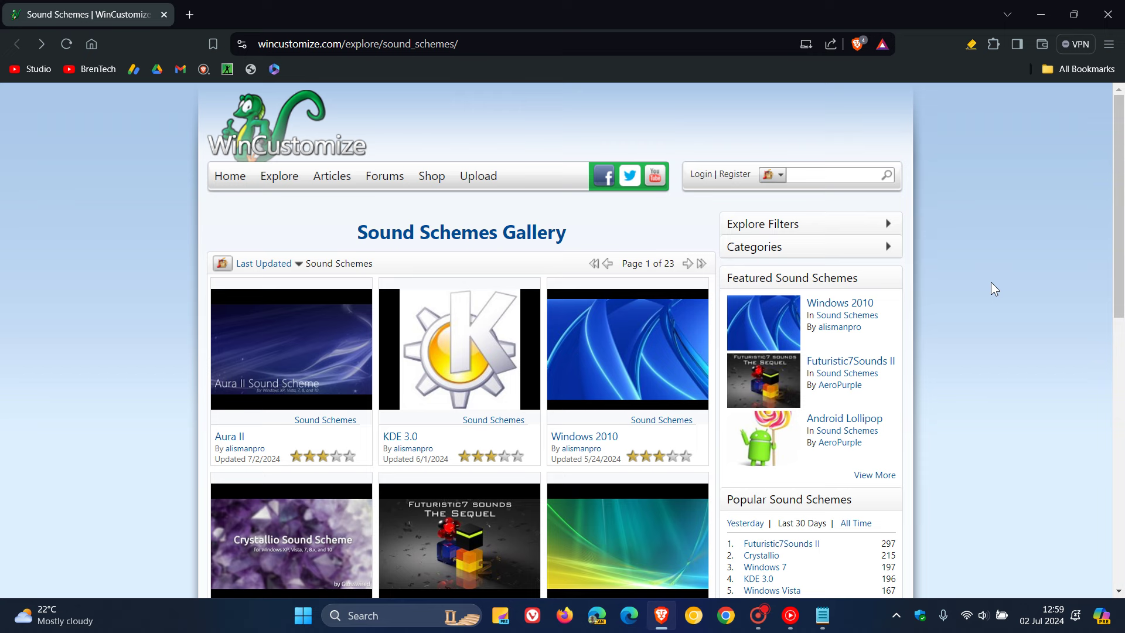
scroll(991, 282, down, 2)
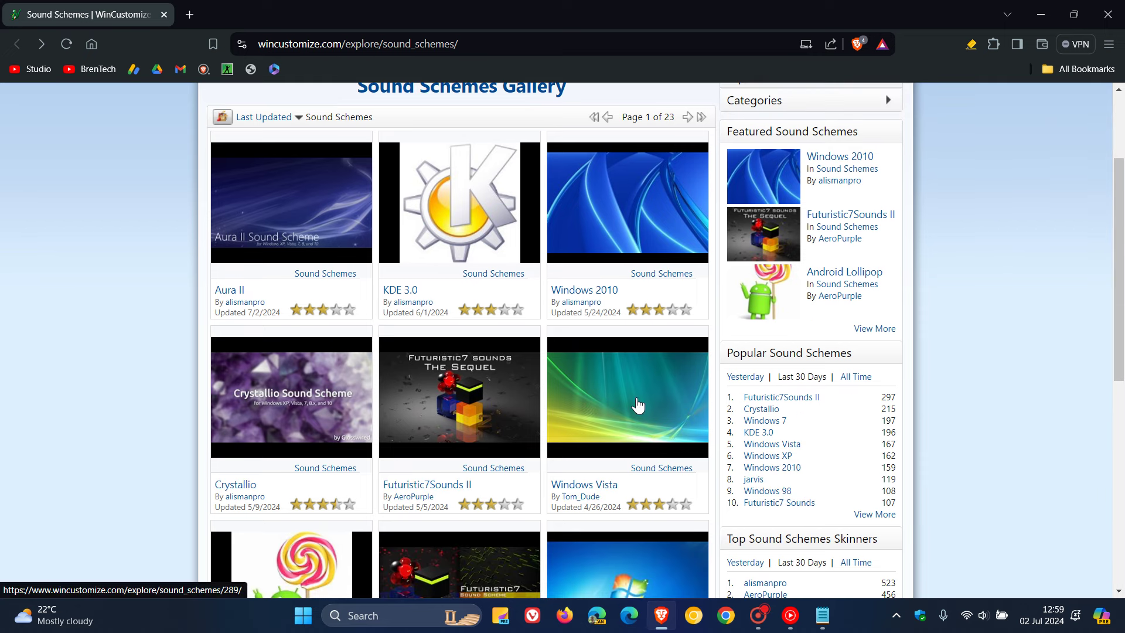
scroll(598, 458, down, 2)
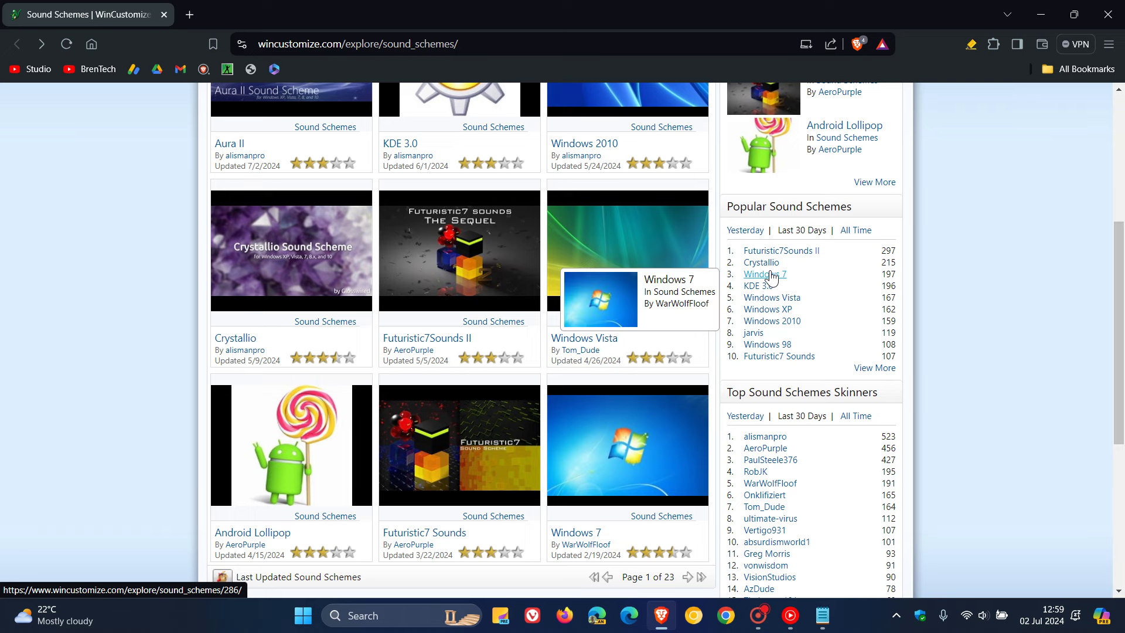
- Download PaulSteele376's Windows XP sound scheme from WinCustomize and save it to Downloads
click(767, 312)
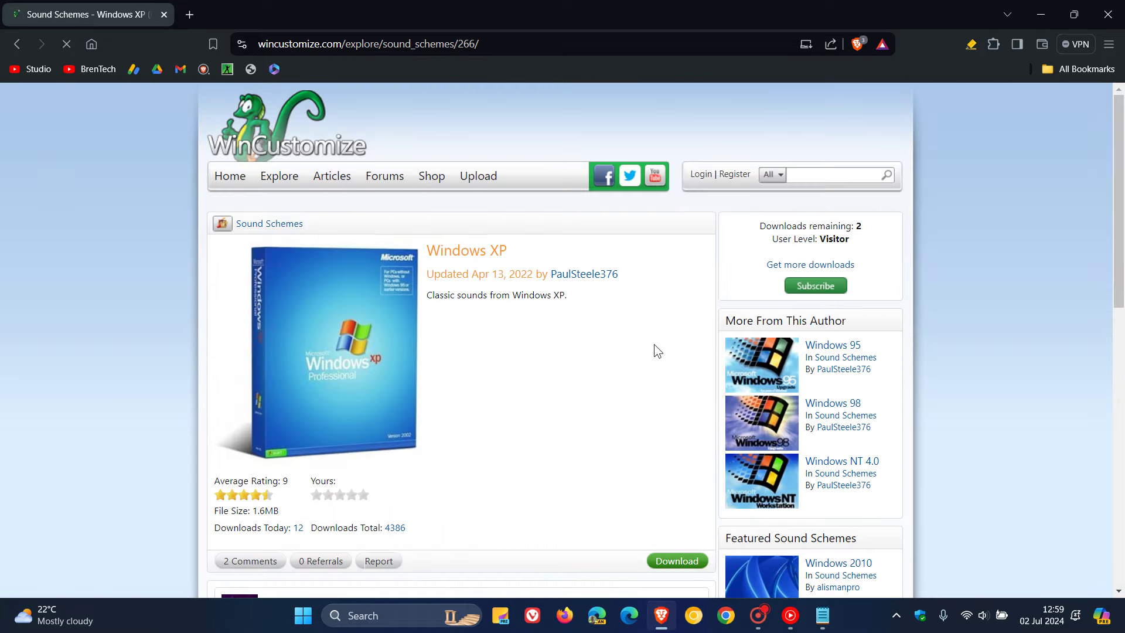
scroll(654, 344, down, 2)
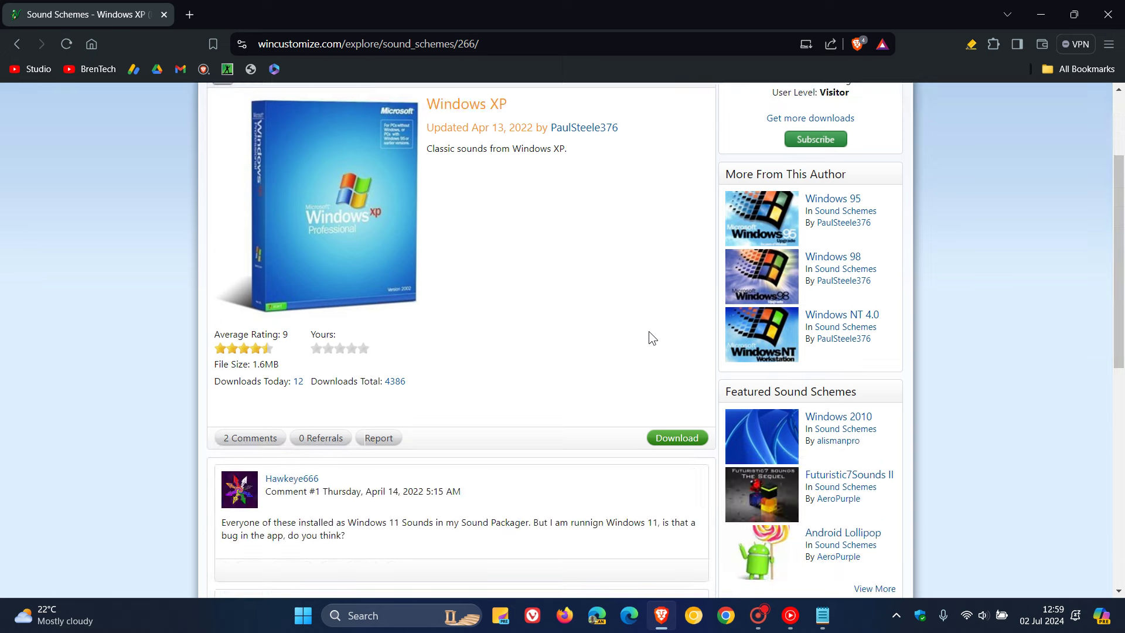
click(666, 437)
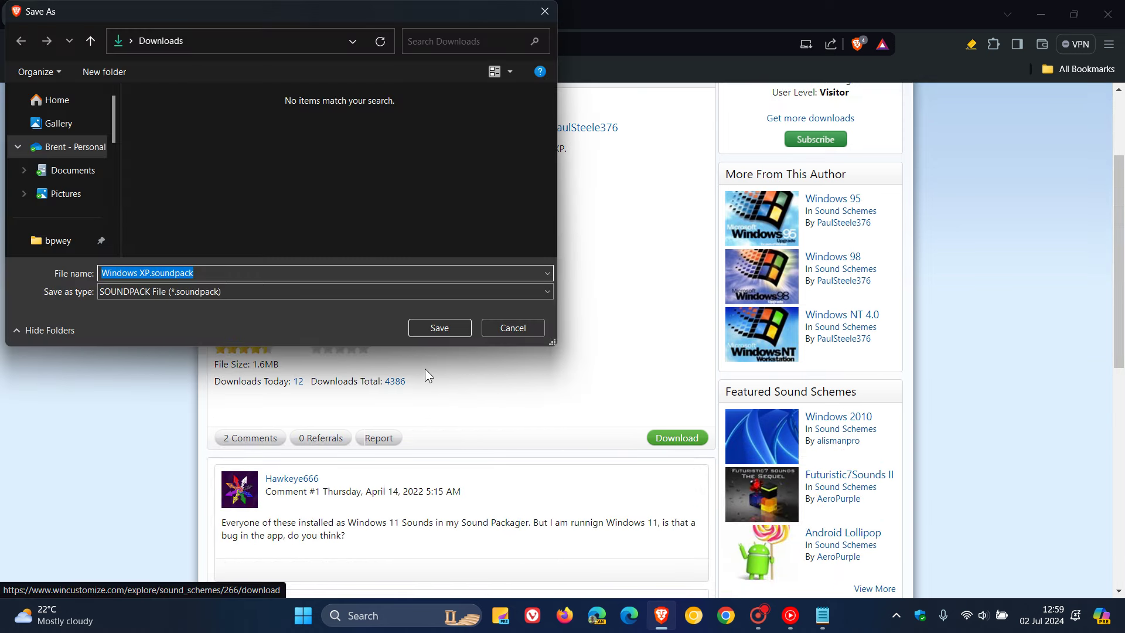
click(429, 331)
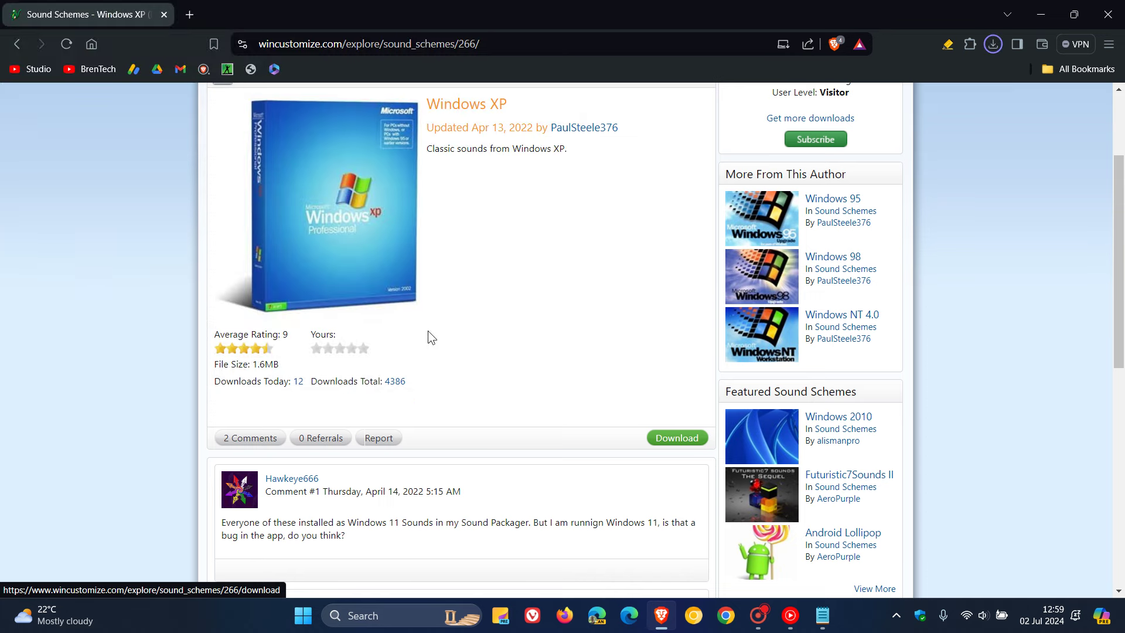
- Minimize the browser and open the Downloads folder in File Explorer
click(1033, 21)
click(302, 615)
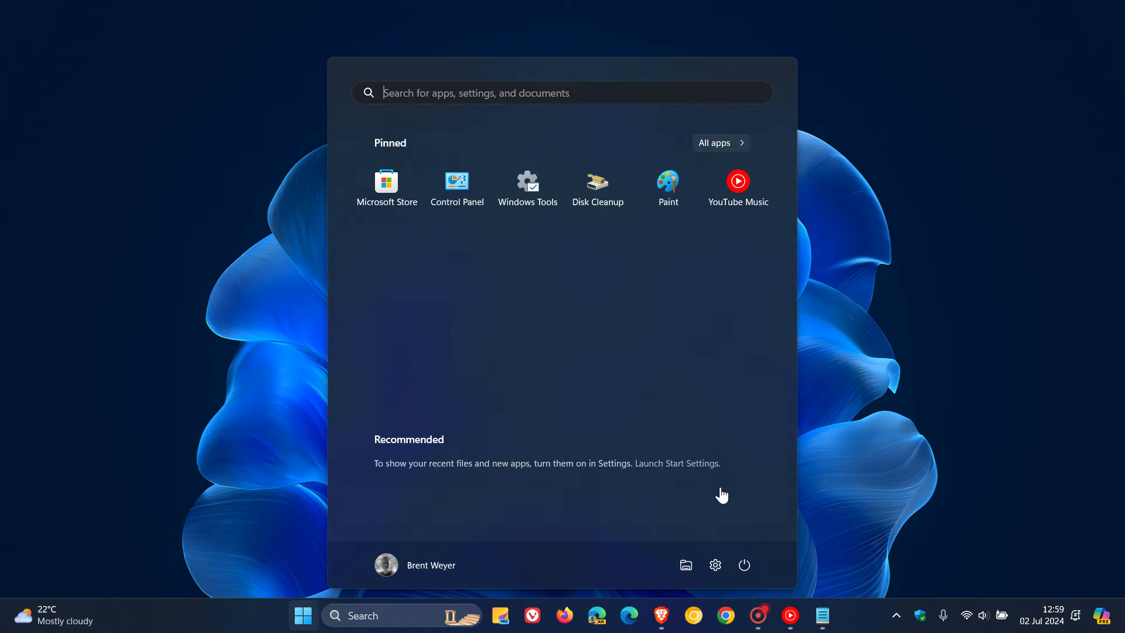
click(687, 569)
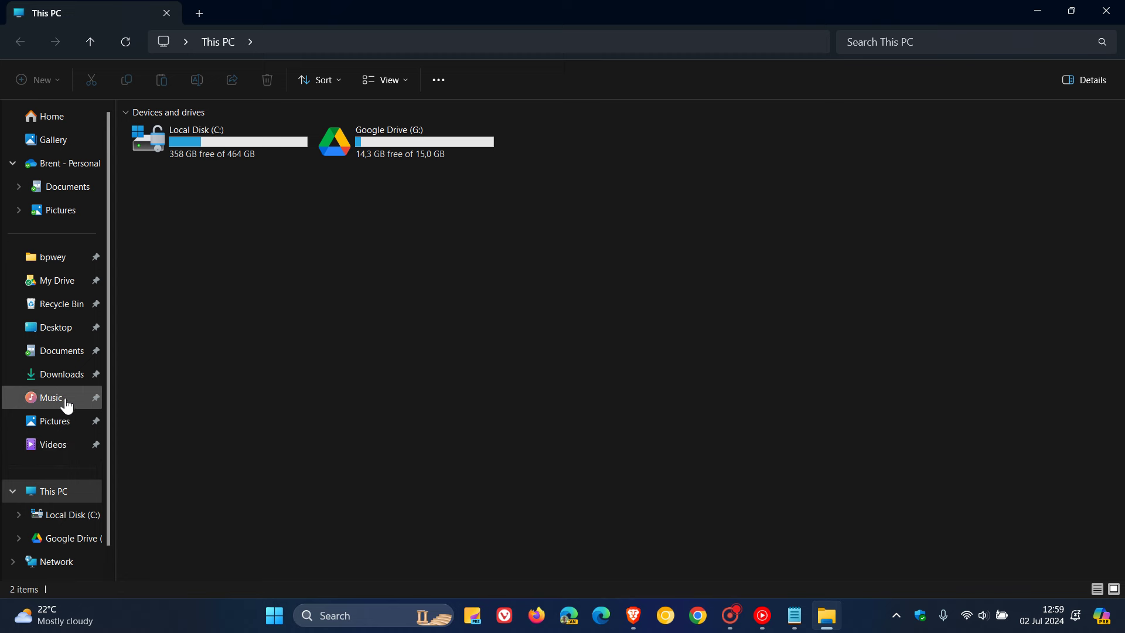
click(64, 375)
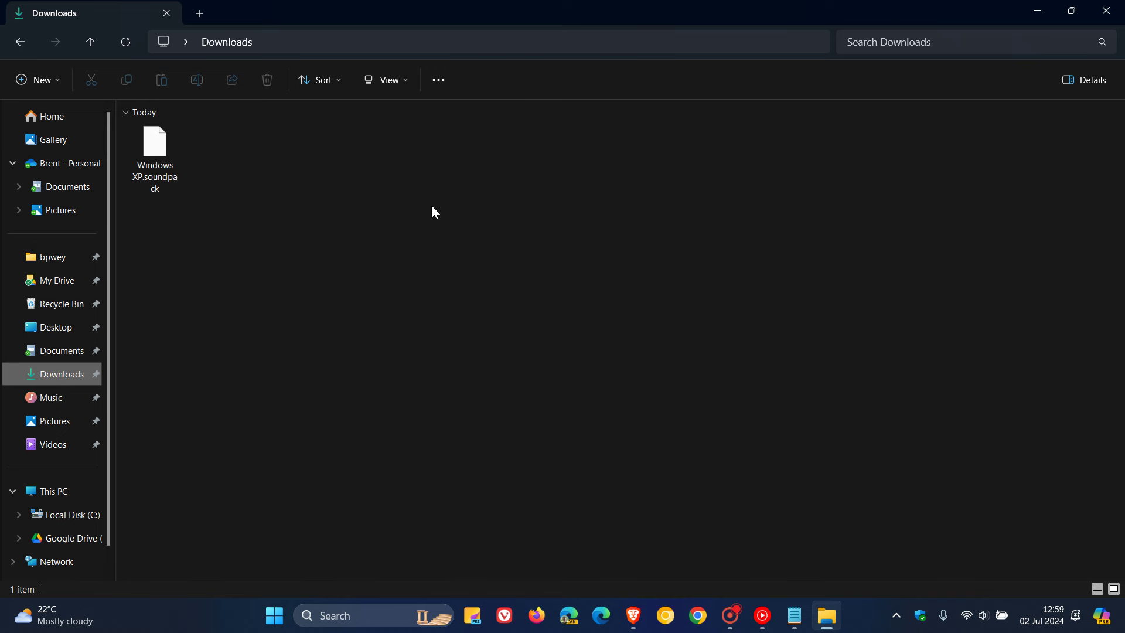
- Switch the Downloads folder layout to Large icons
click(379, 85)
click(389, 138)
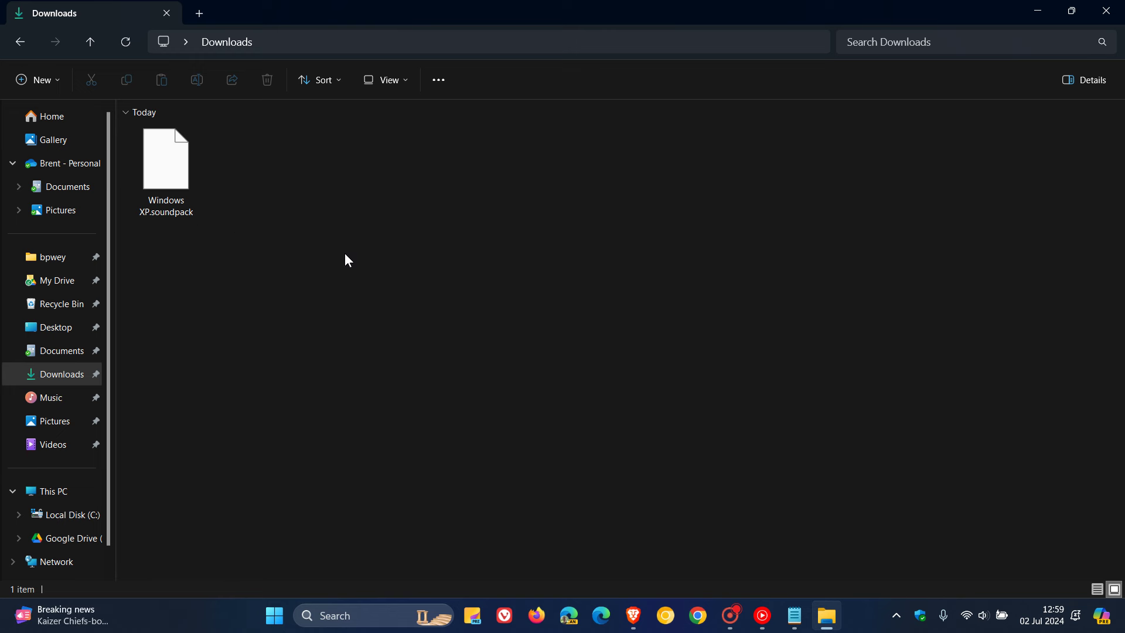
click(384, 79)
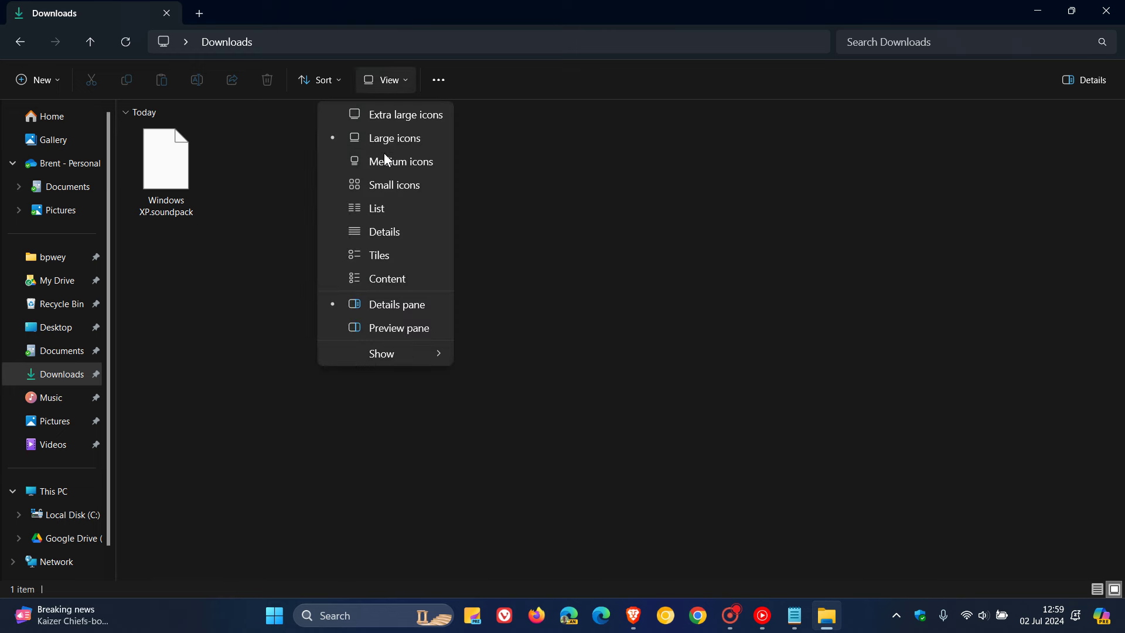
mouse_move(385, 353)
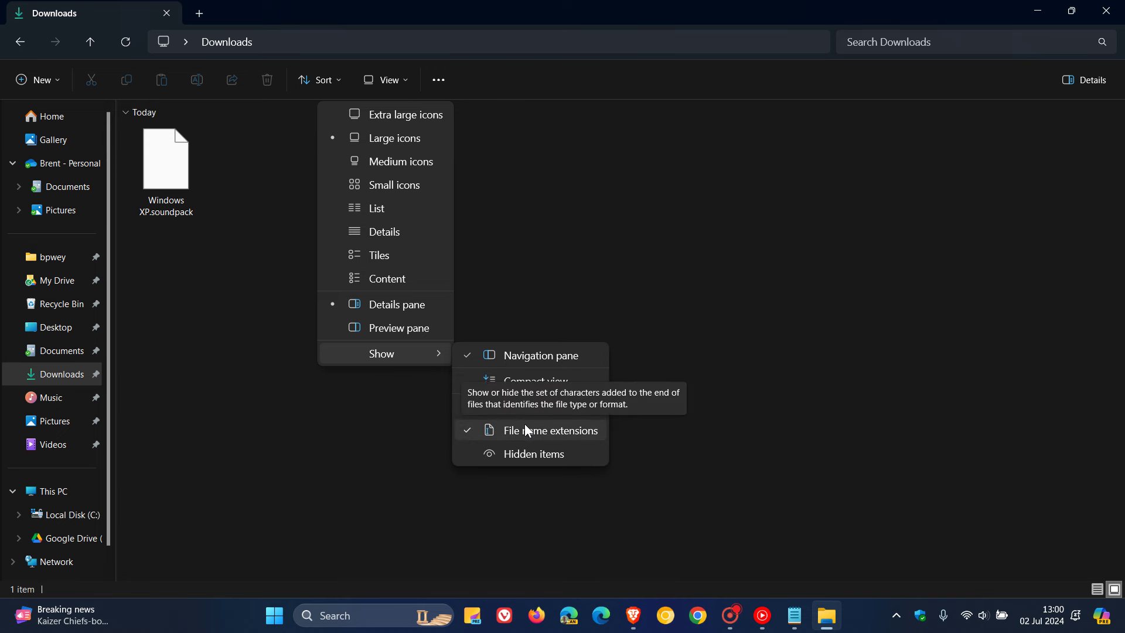
click(228, 336)
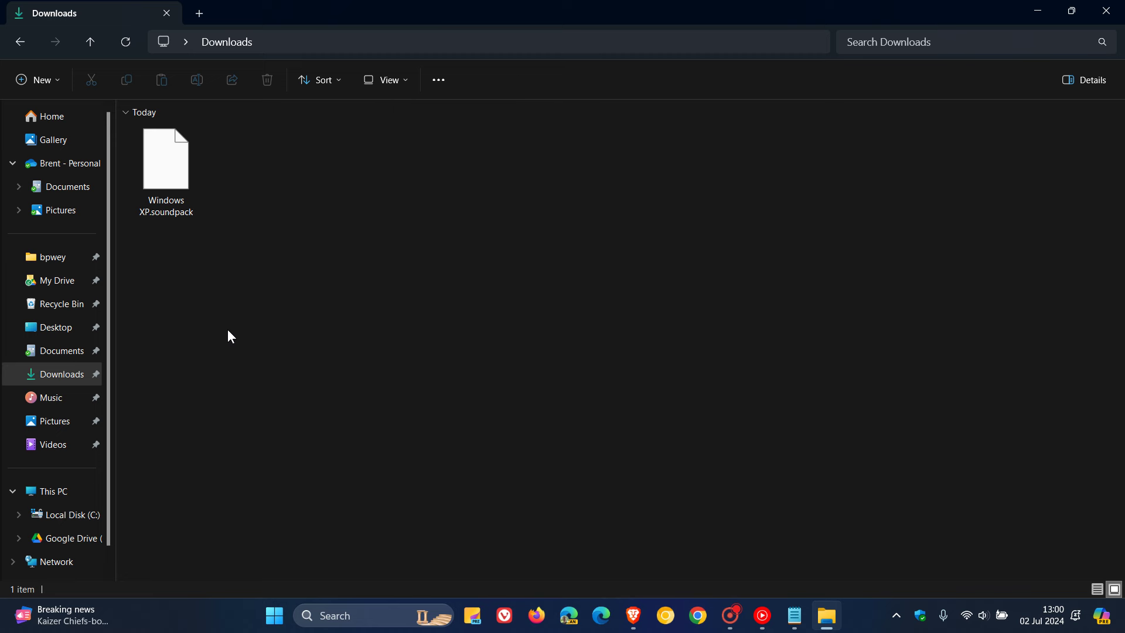
- Rename Windows XP.soundpack to Windows XP.zip, accepting the extension-change warning
click(168, 166)
right_click(167, 165)
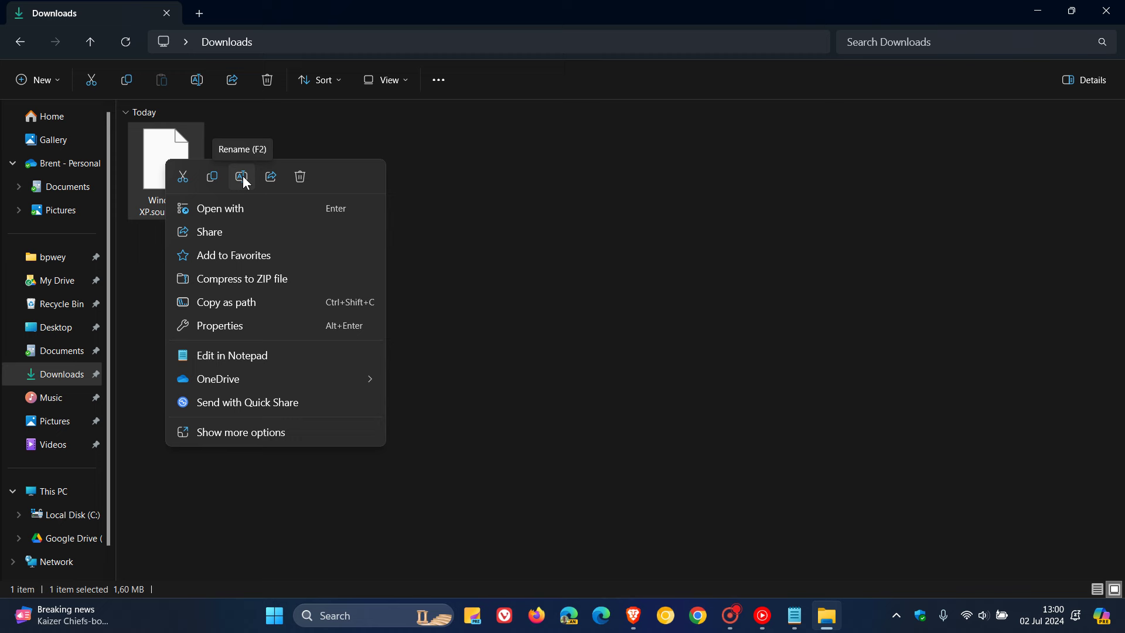
click(242, 178)
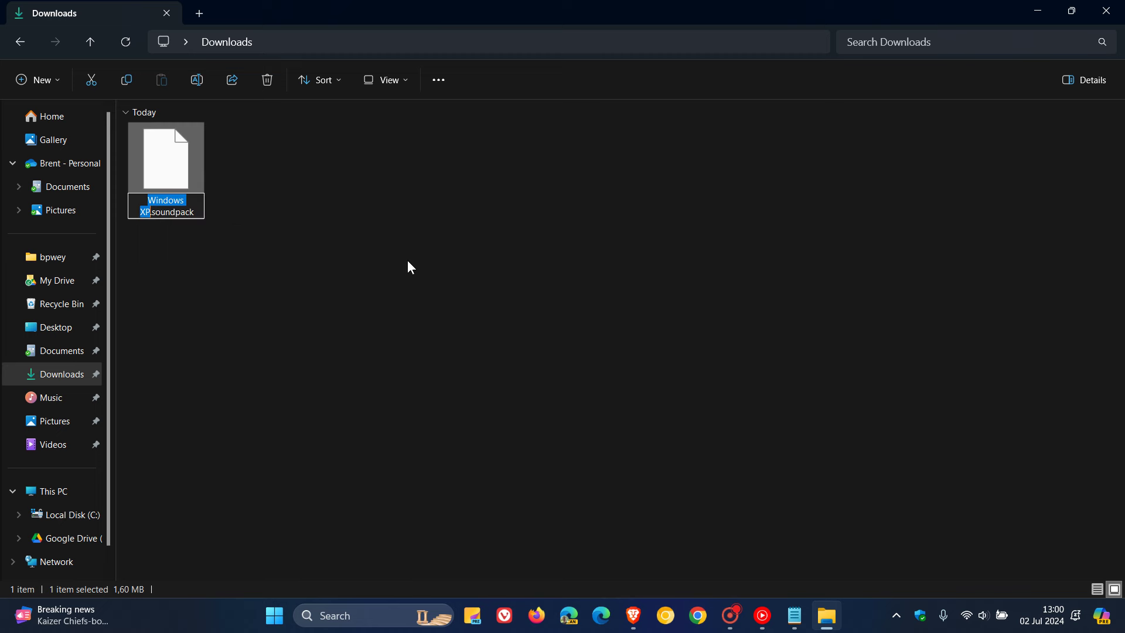
click(197, 212)
key(BackSpace)
key(BackSpace)
key(BackSpace)
key(BackSpace)
key(BackSpace)
key(BackSpace)
key(BackSpace)
key(BackSpace)
key(BackSpace)
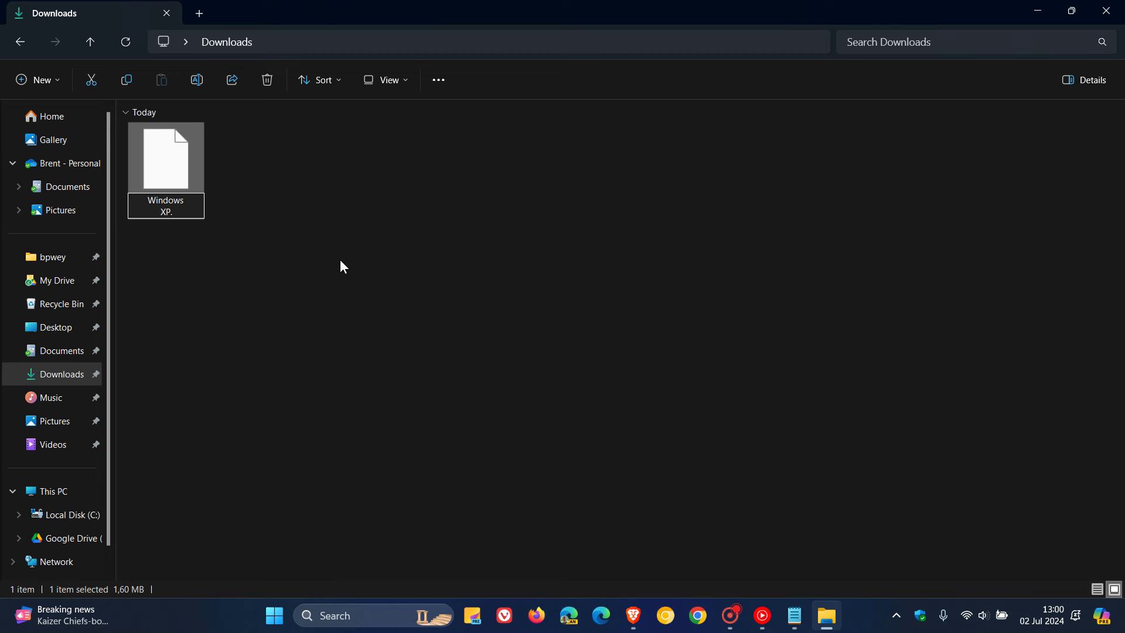
text(zip)
key(Return)
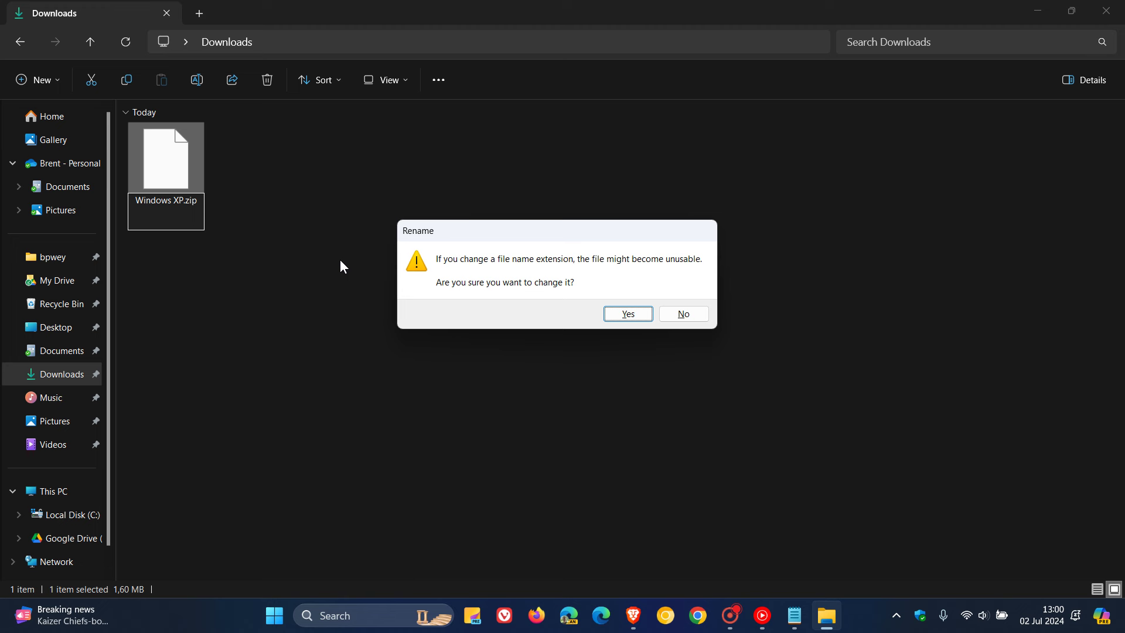
click(627, 314)
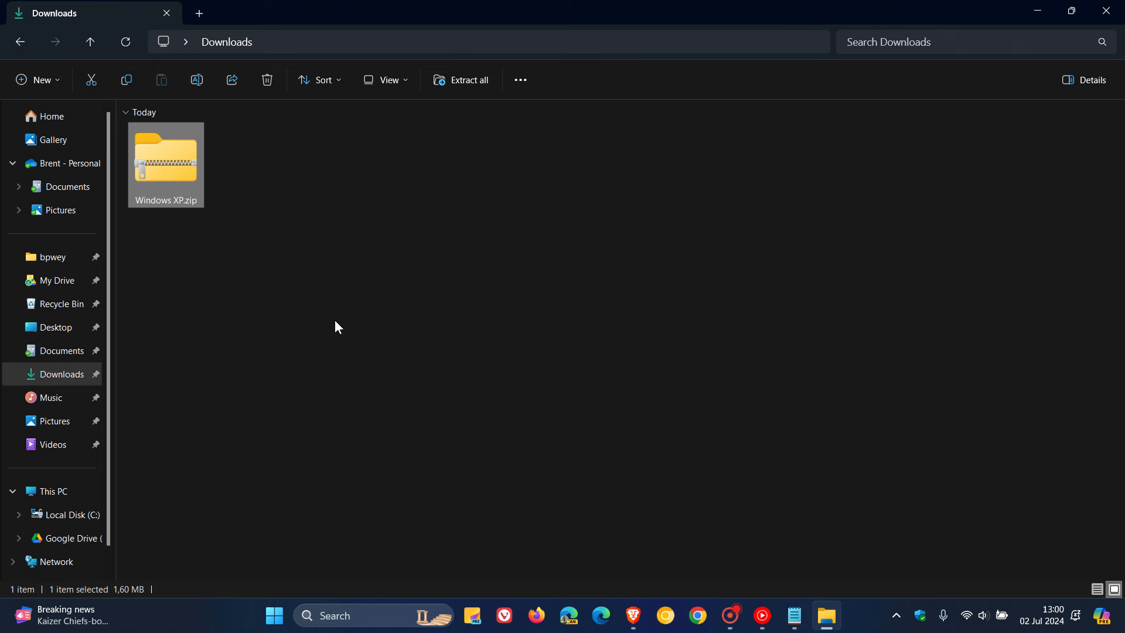
- Extract Windows XP.zip into the default Windows XP folder, then close Explorer
right_click(153, 157)
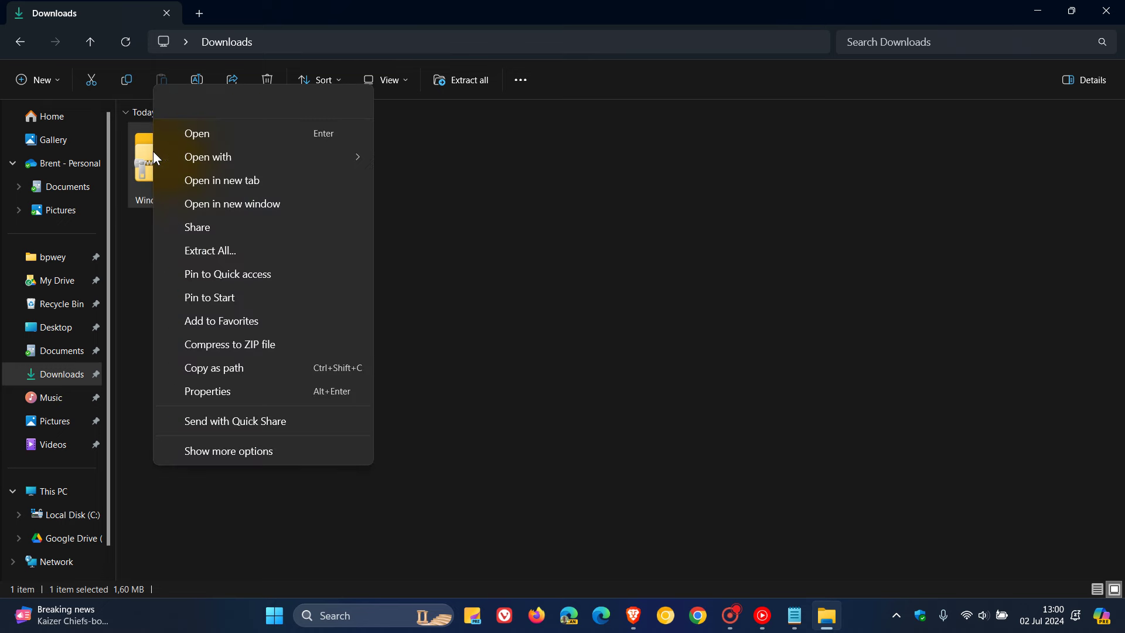
click(281, 251)
click(684, 463)
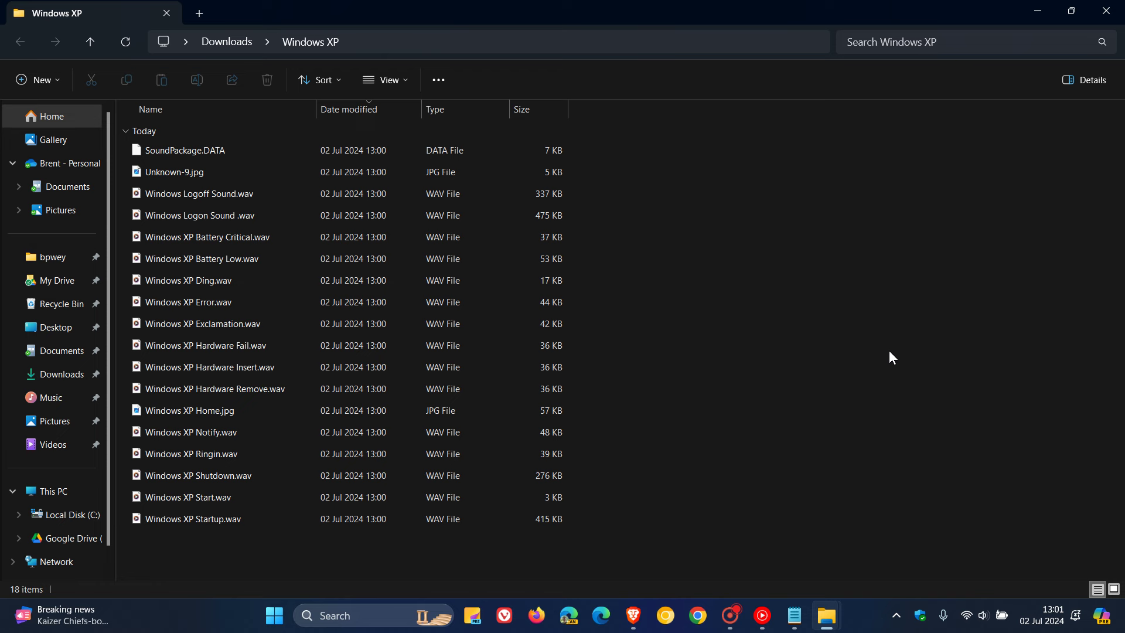
click(1034, 10)
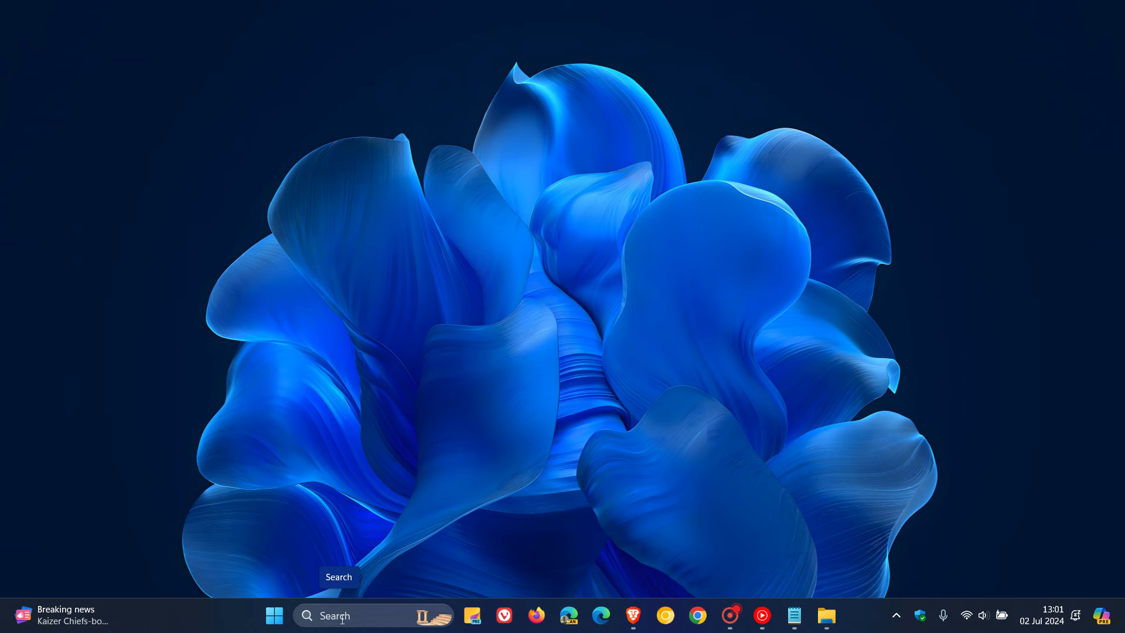
- Launch Control Panel from Start and open its Sound item
click(275, 615)
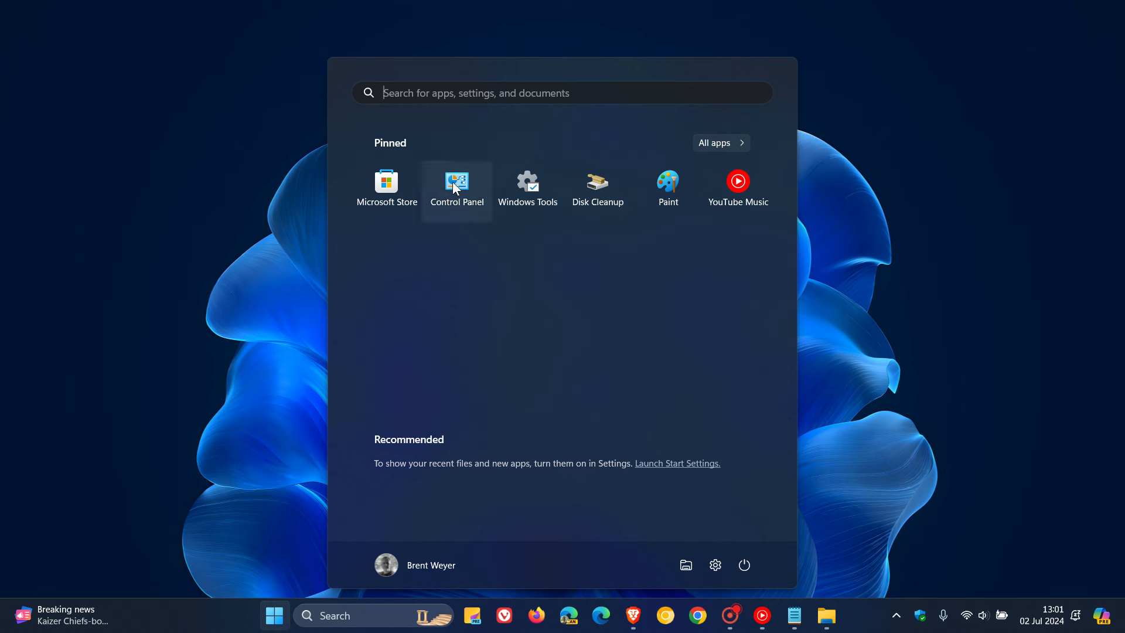
click(453, 182)
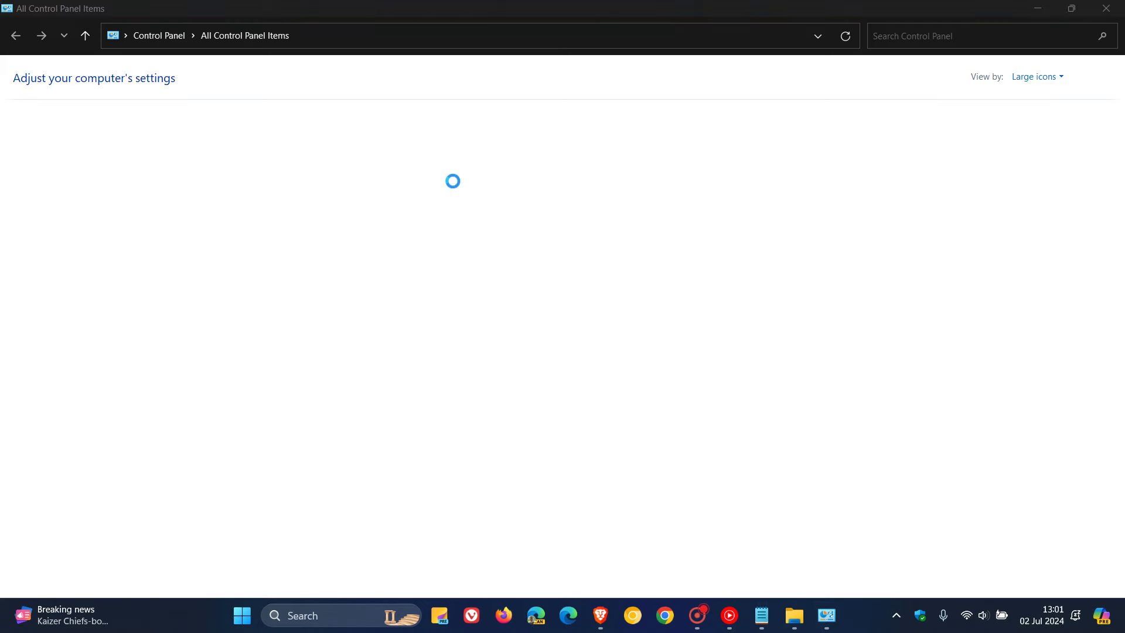
click(1036, 77)
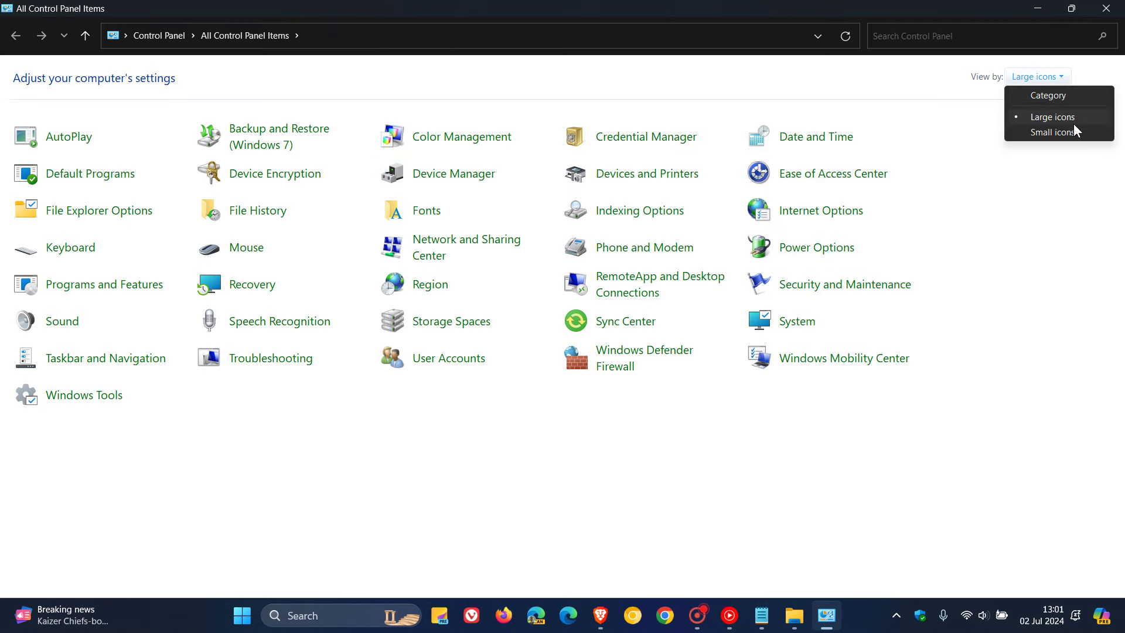
click(960, 390)
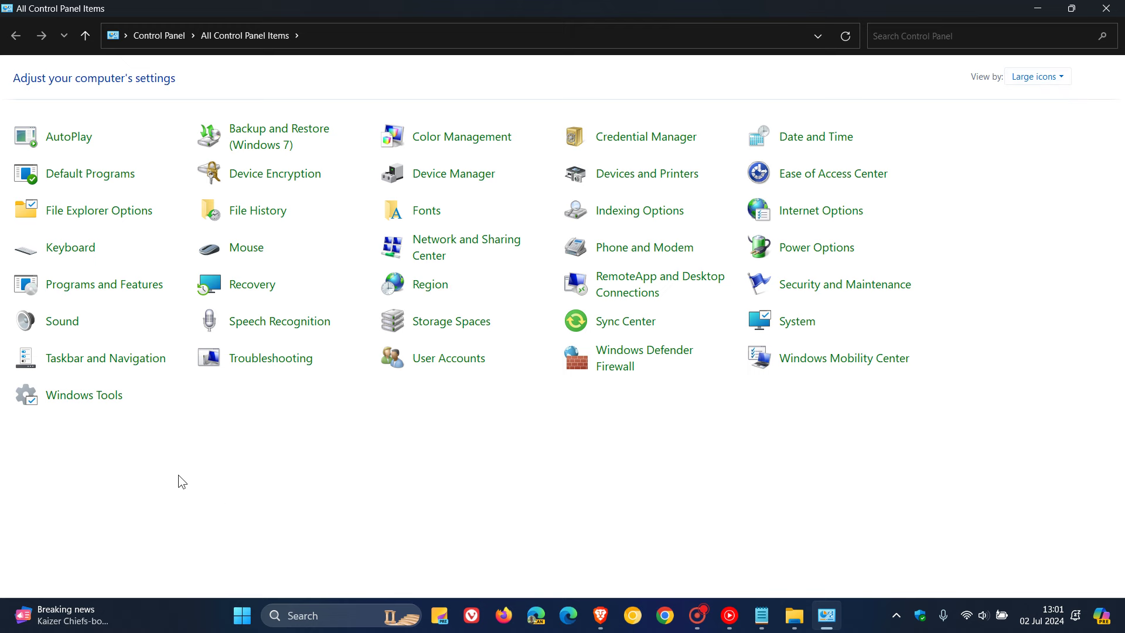
click(72, 329)
- Review the Windows Default scheme's program events on the Sounds tab, then close the dialog
click(1040, 9)
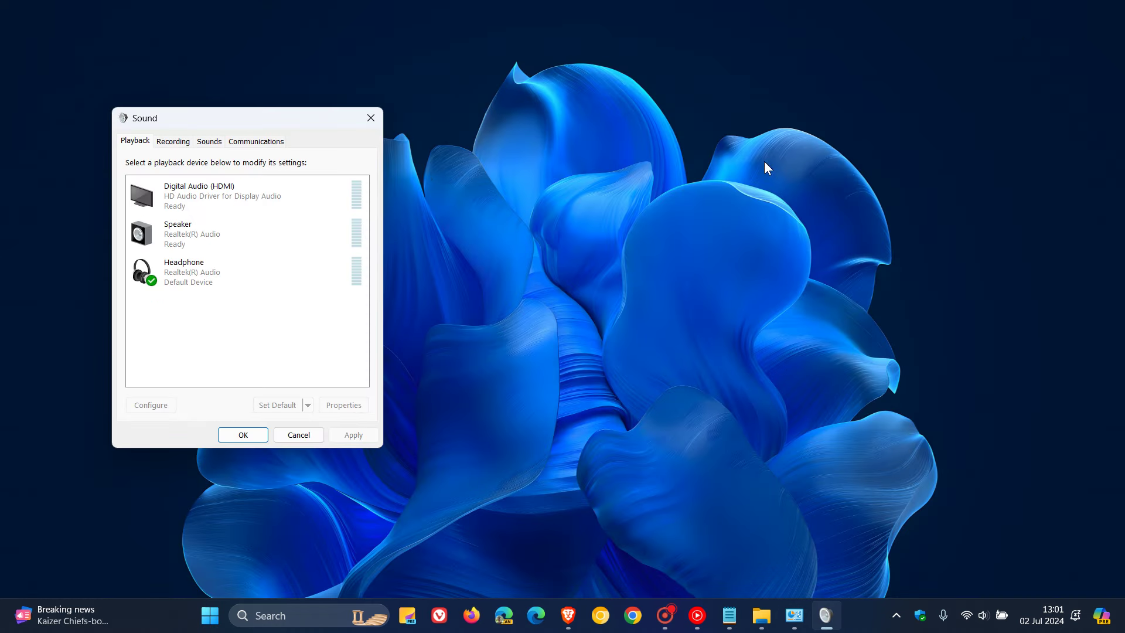
drag(310, 119, 595, 144)
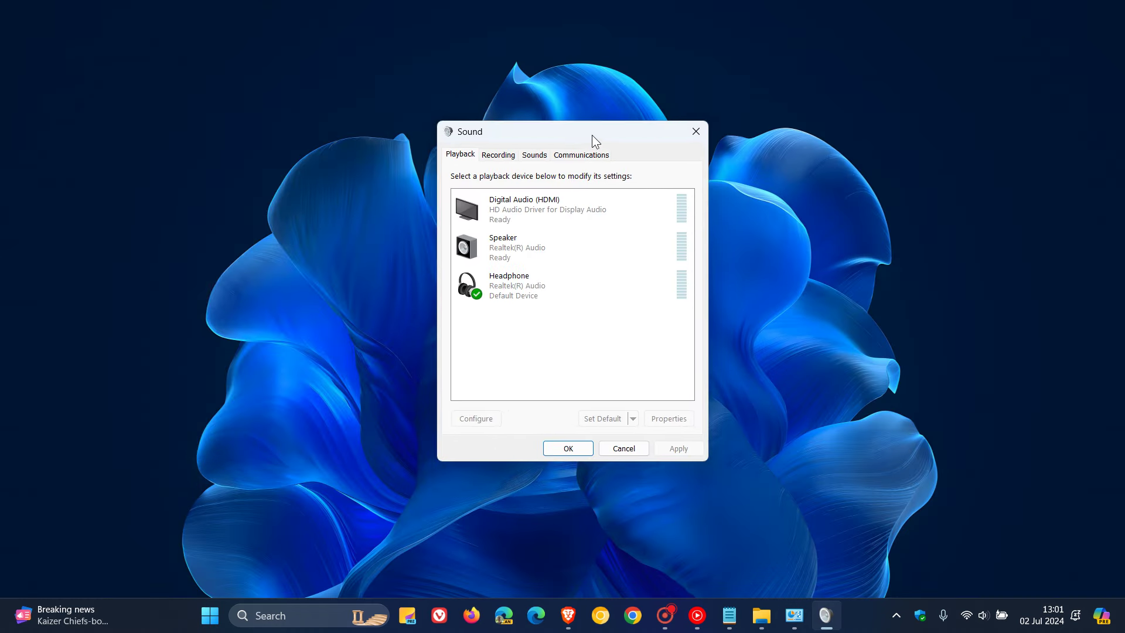
click(543, 167)
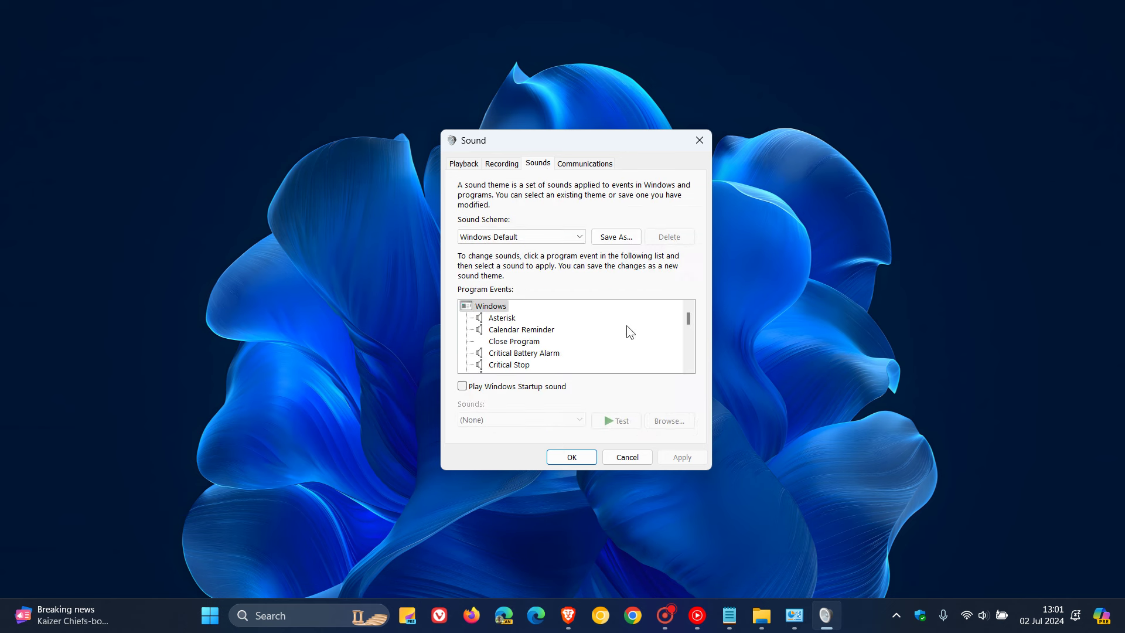
scroll(625, 323, down, 2)
scroll(626, 323, down, 3)
scroll(622, 323, down, 2)
scroll(623, 324, down, 2)
scroll(623, 323, down, 1)
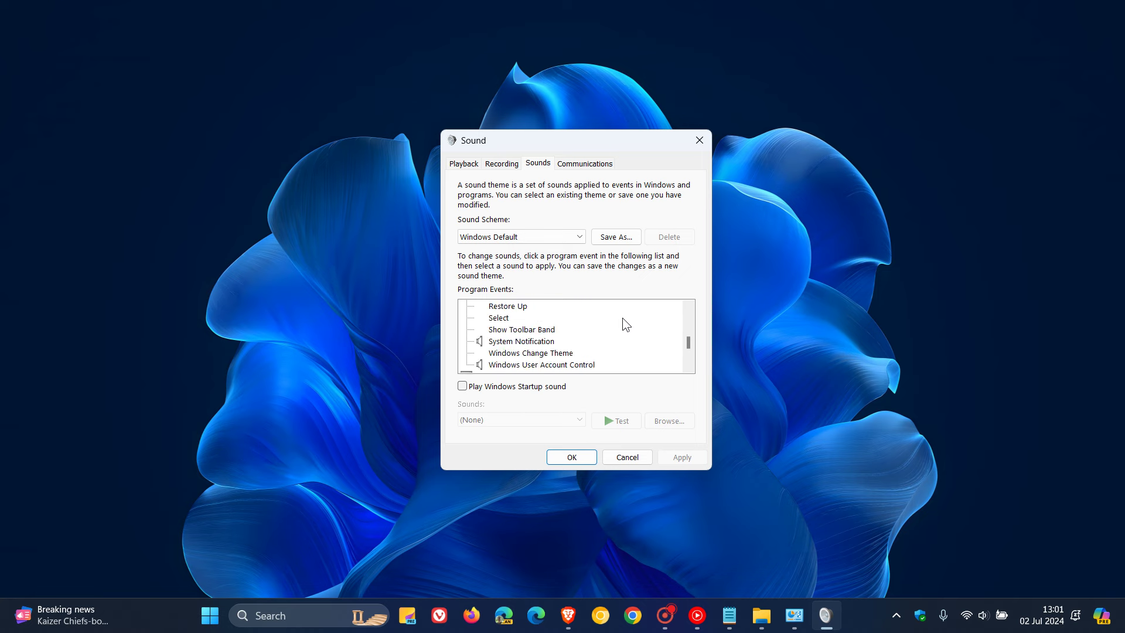
scroll(622, 324, down, 1)
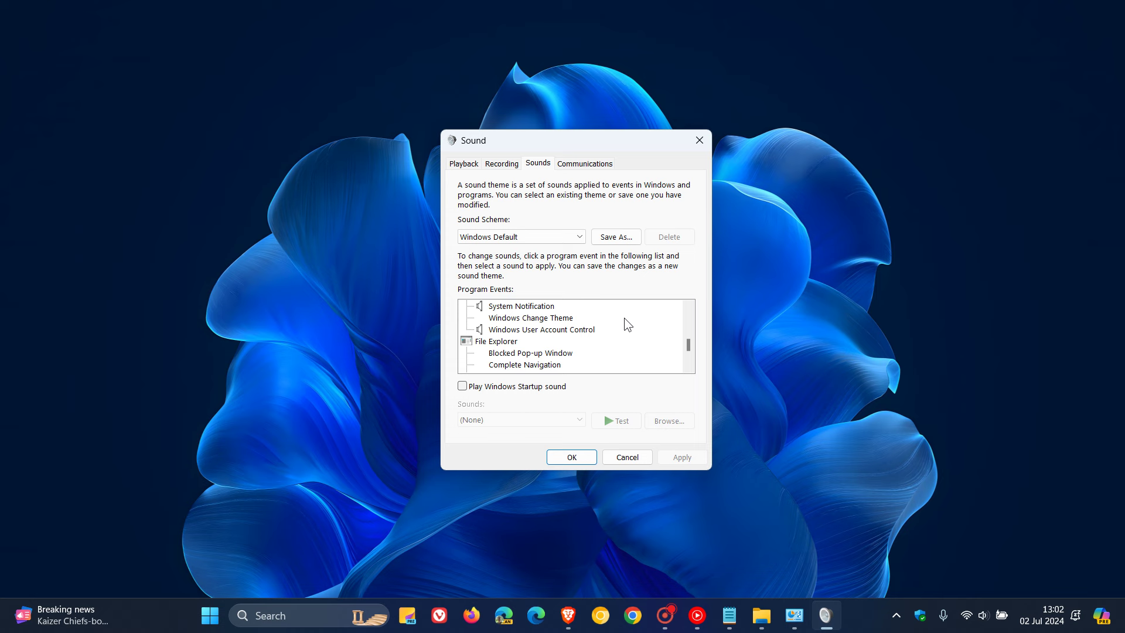
click(699, 140)
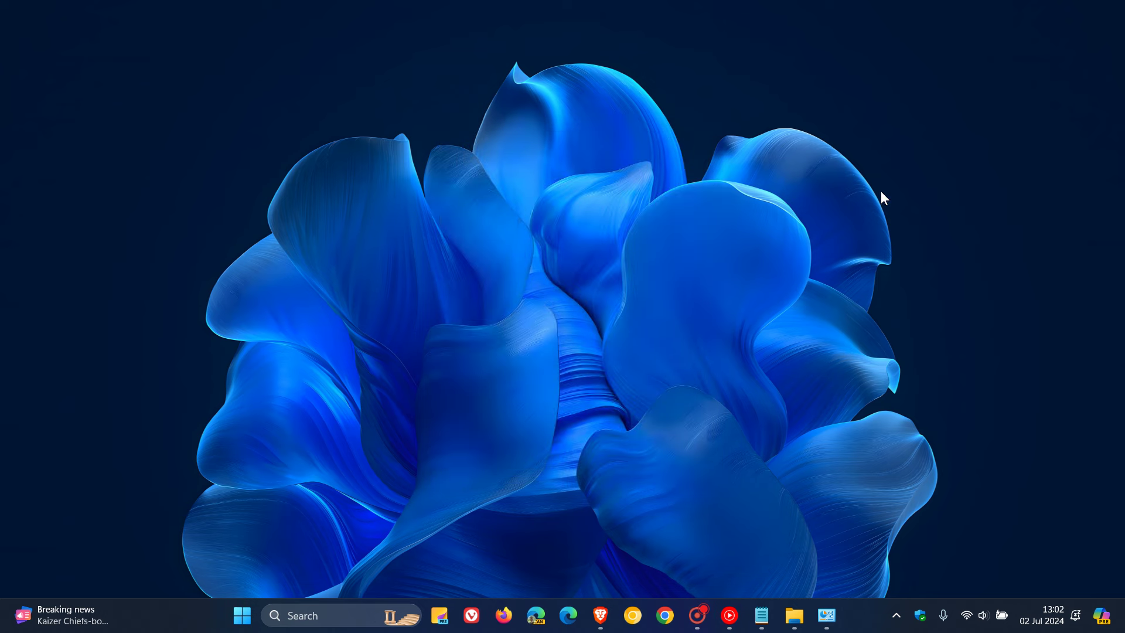
- Launch regedit from the Run dialog, opening Registry Editor at HKEY_CURRENT_USER
right_click(243, 617)
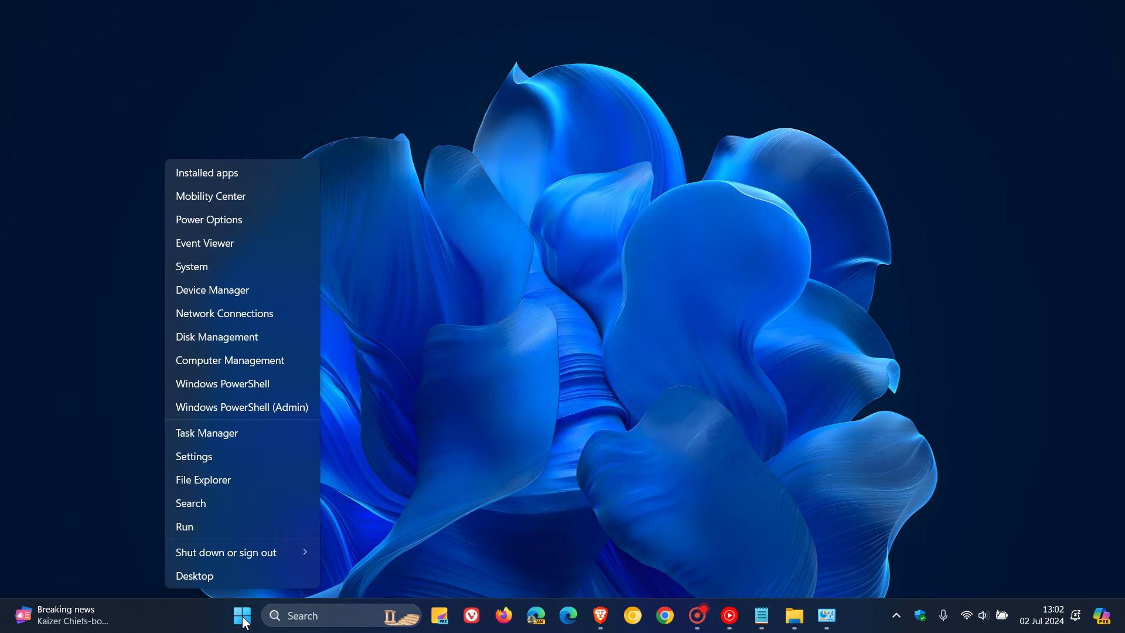
click(230, 528)
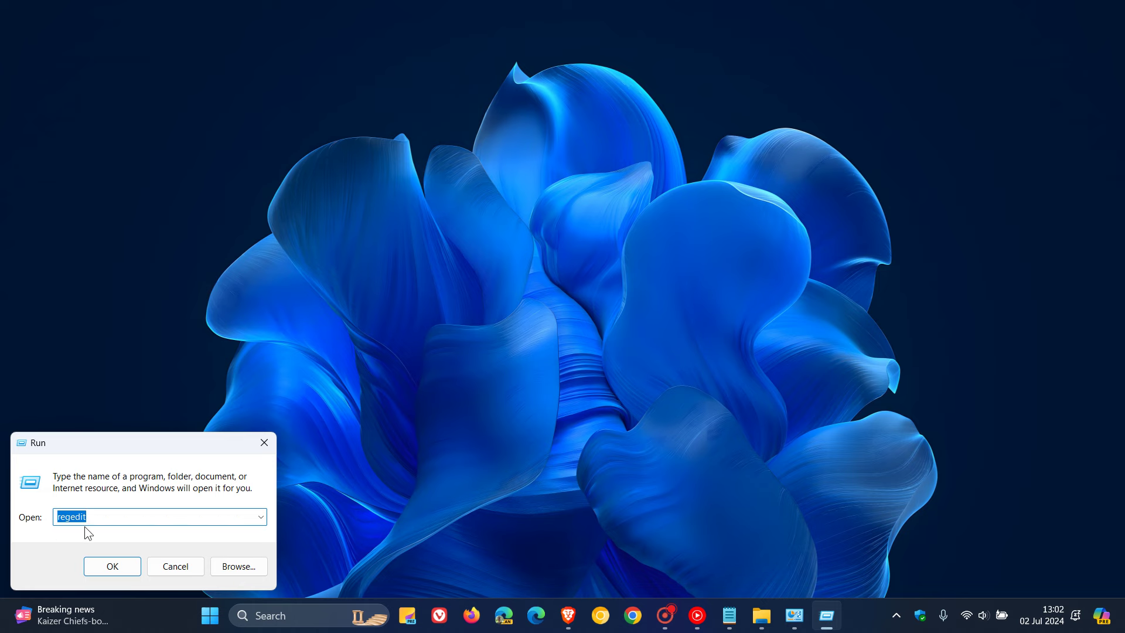
click(121, 568)
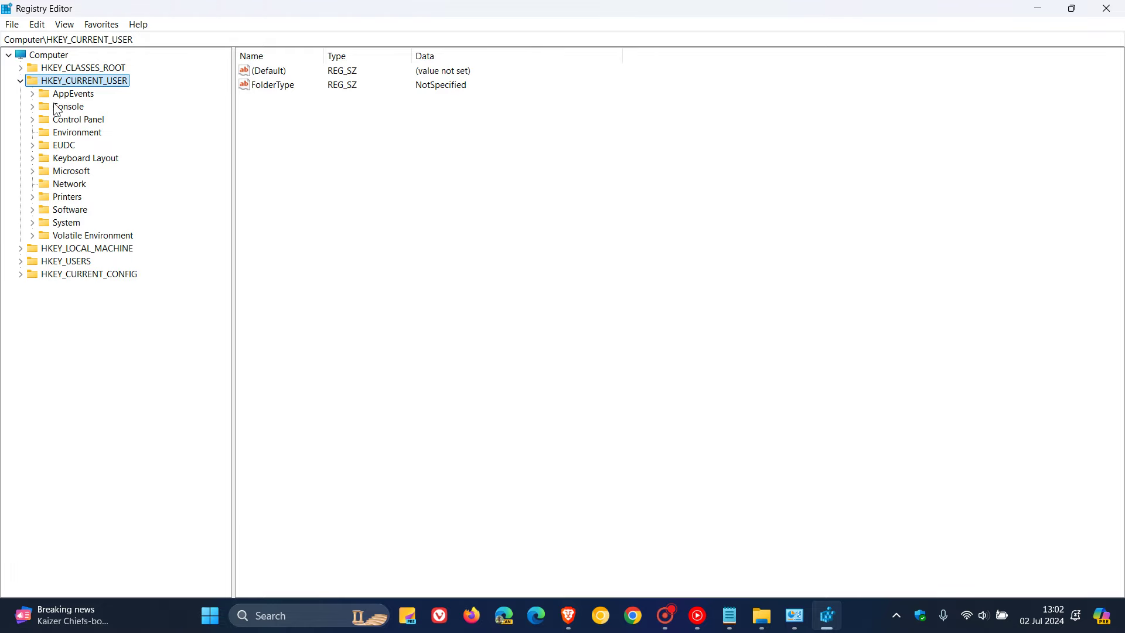
click(12, 25)
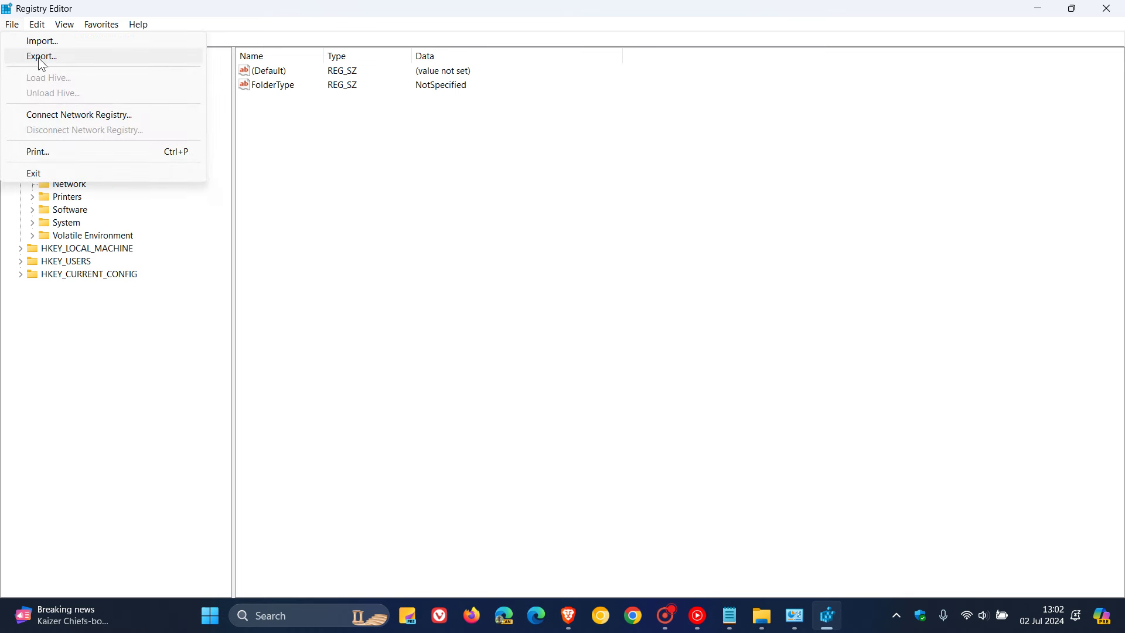
click(604, 352)
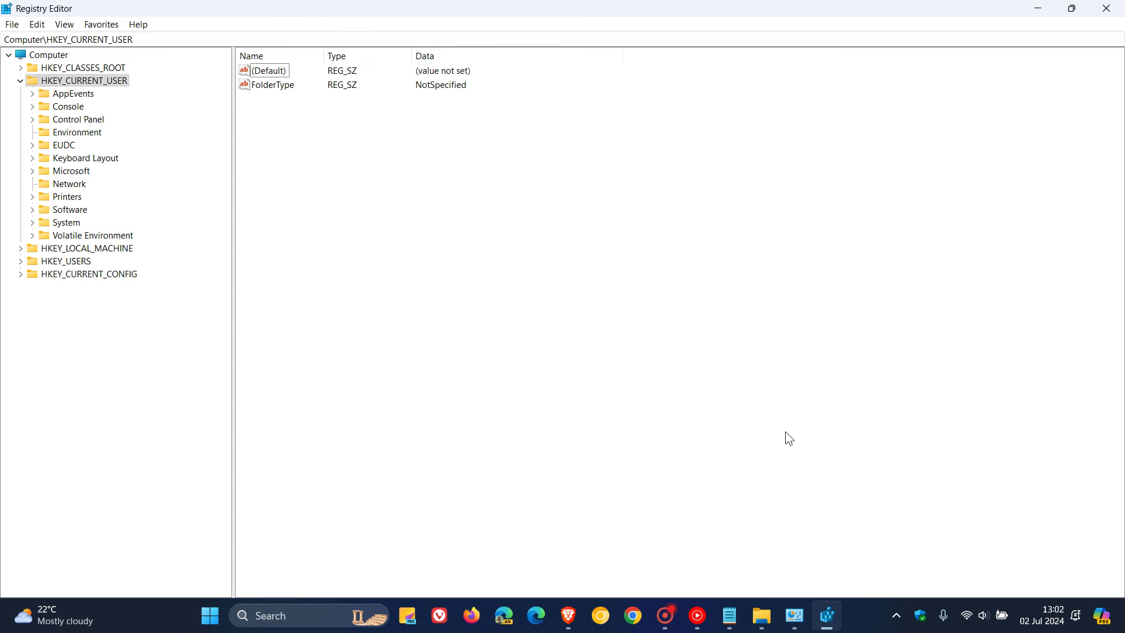
- Copy the path Computer\HKEY_CURRENT_USER\AppEvents\EventLabels\WindowsLogon from the Notepad note
click(730, 616)
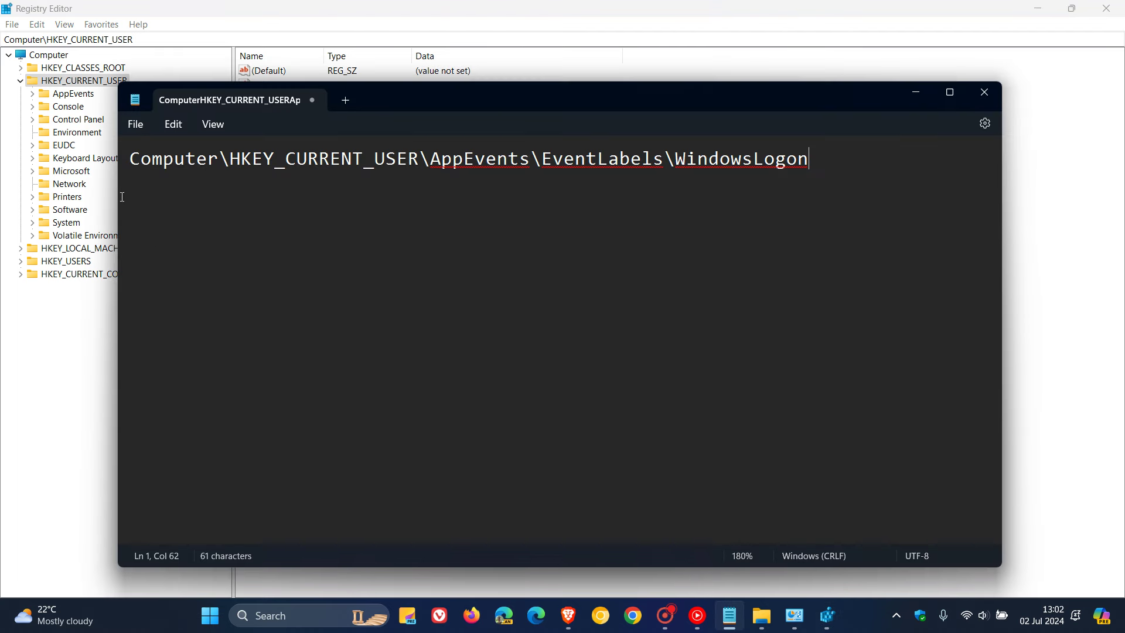
drag(129, 160, 808, 170)
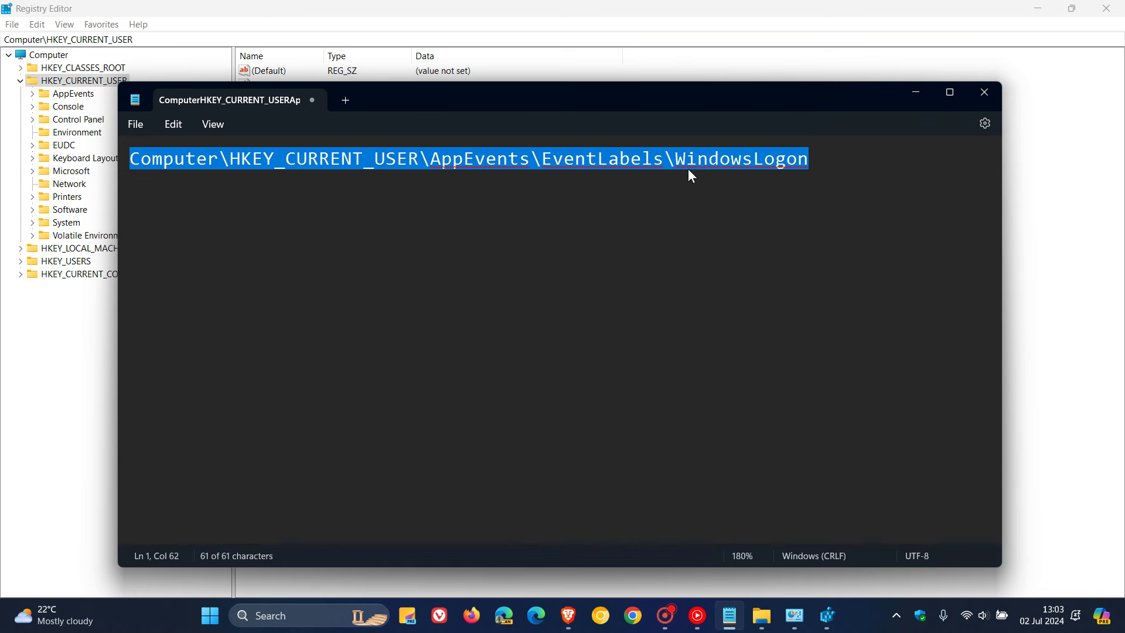
right_click(622, 163)
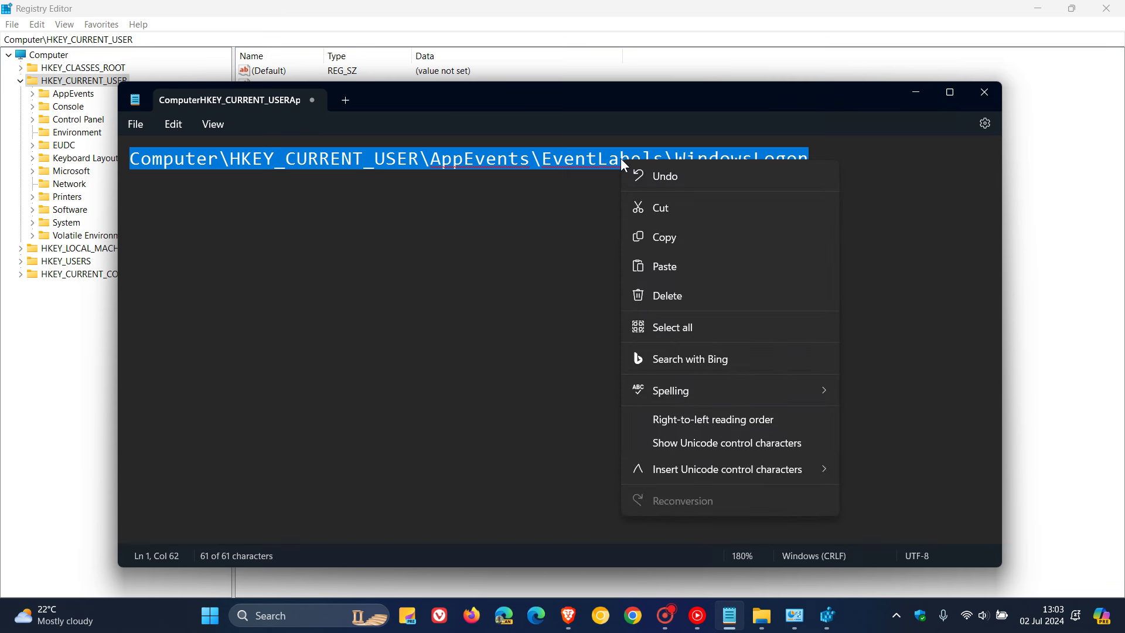
click(692, 238)
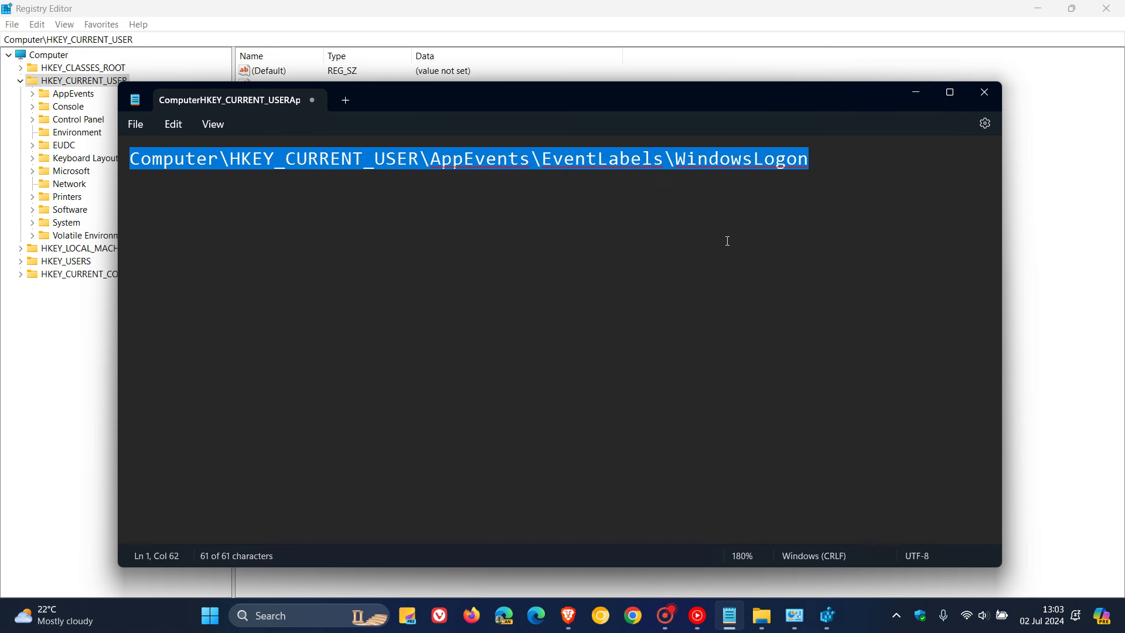
- Clear the Registry Editor address bar and paste in the WindowsLogon event label path
click(915, 93)
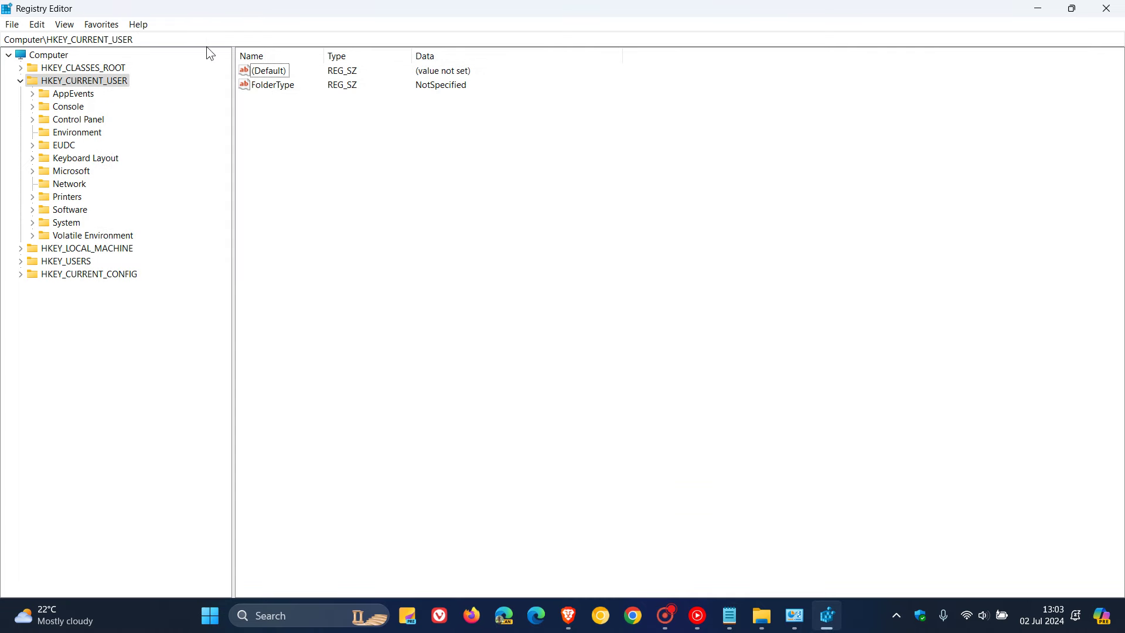
key(alt+d)
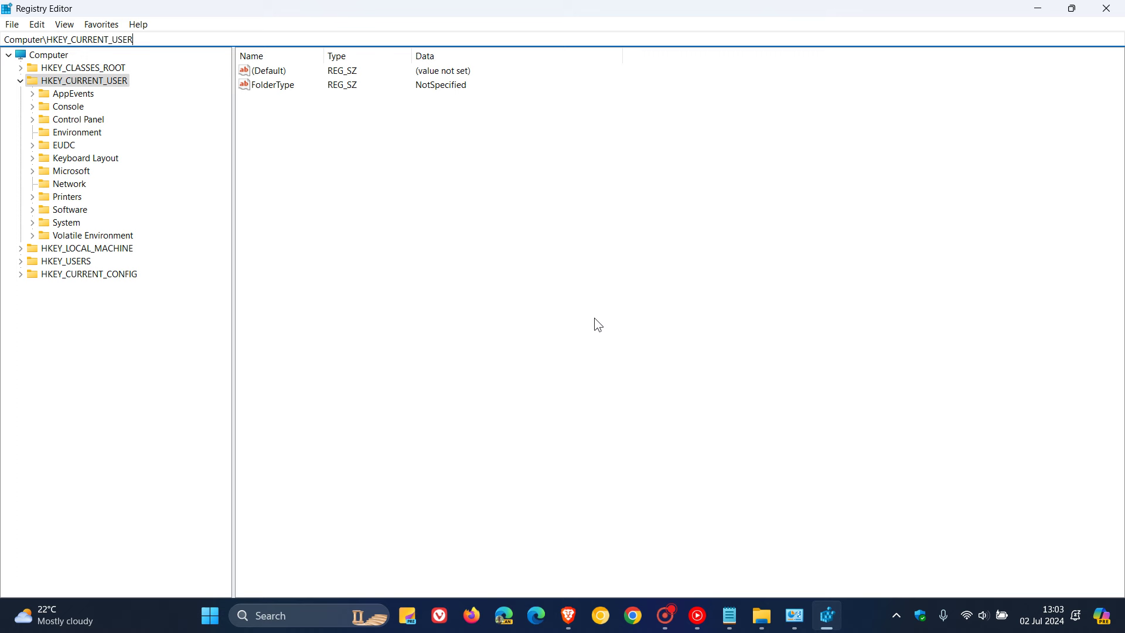
key(BackSpace)
key(BackSpace)
key(BackSpace)
key(BackSpace)
key(BackSpace)
key(BackSpace)
key(BackSpace)
key(BackSpace)
key(BackSpace)
key(BackSpace)
right_click(175, 40)
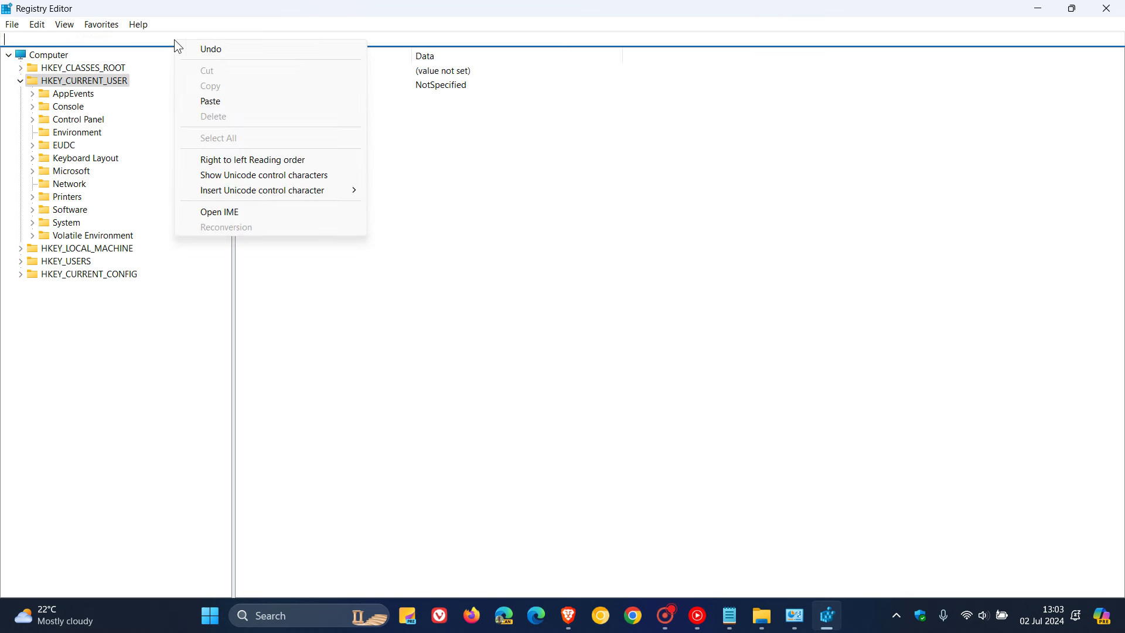
click(232, 101)
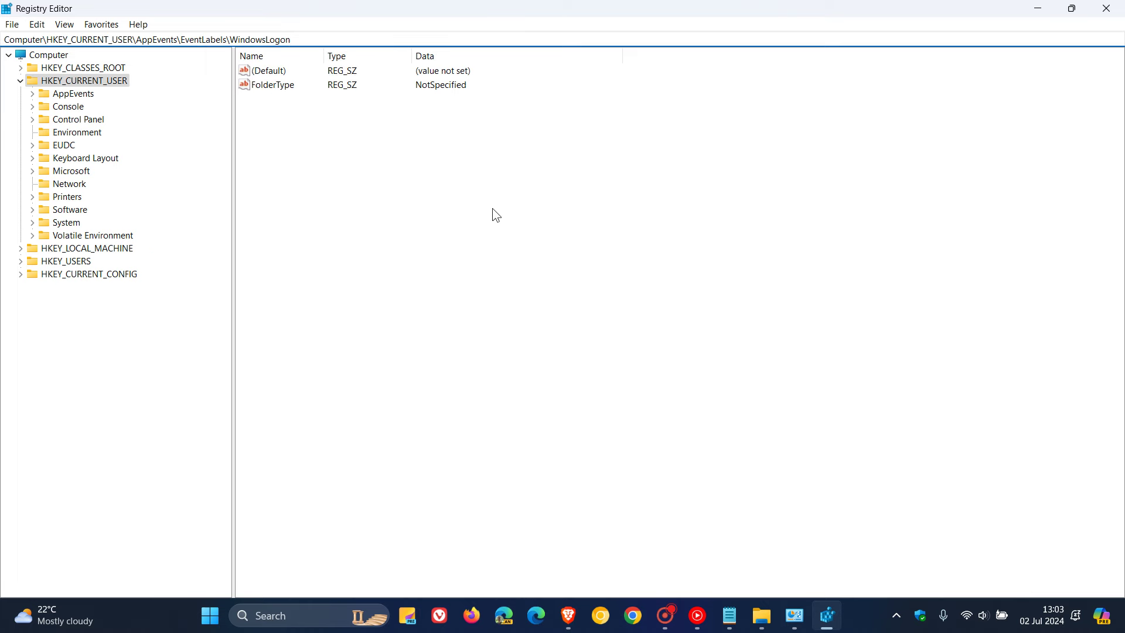
- Go to the WindowsLogon key and change ExcludeFromCPL from 1 to 0
key(Return)
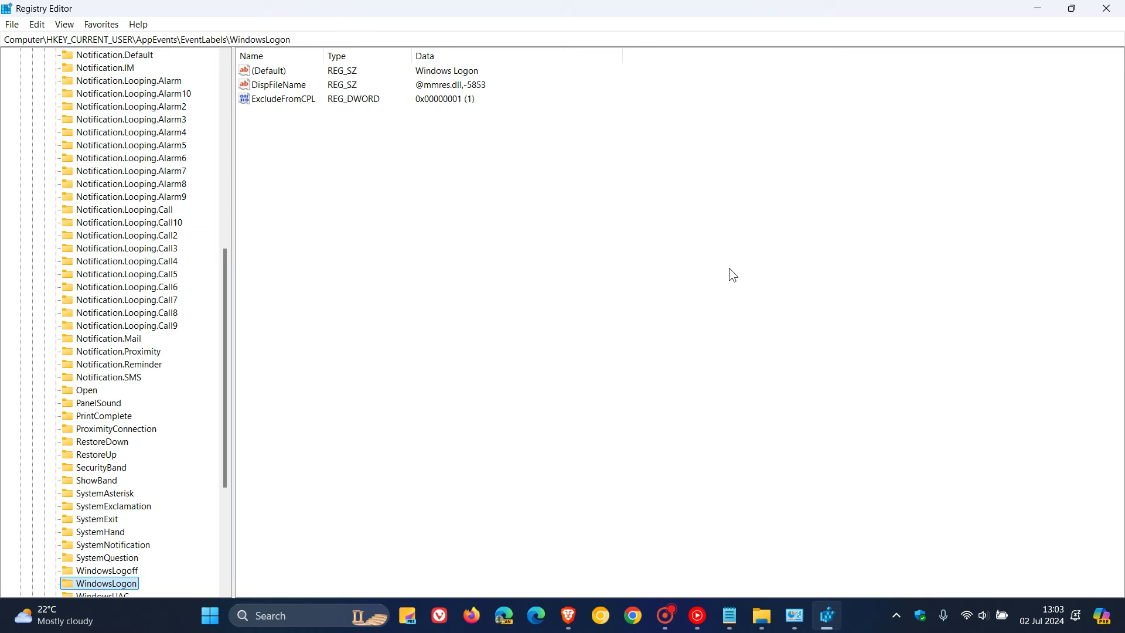
scroll(159, 279, down, 2)
scroll(157, 275, down, 2)
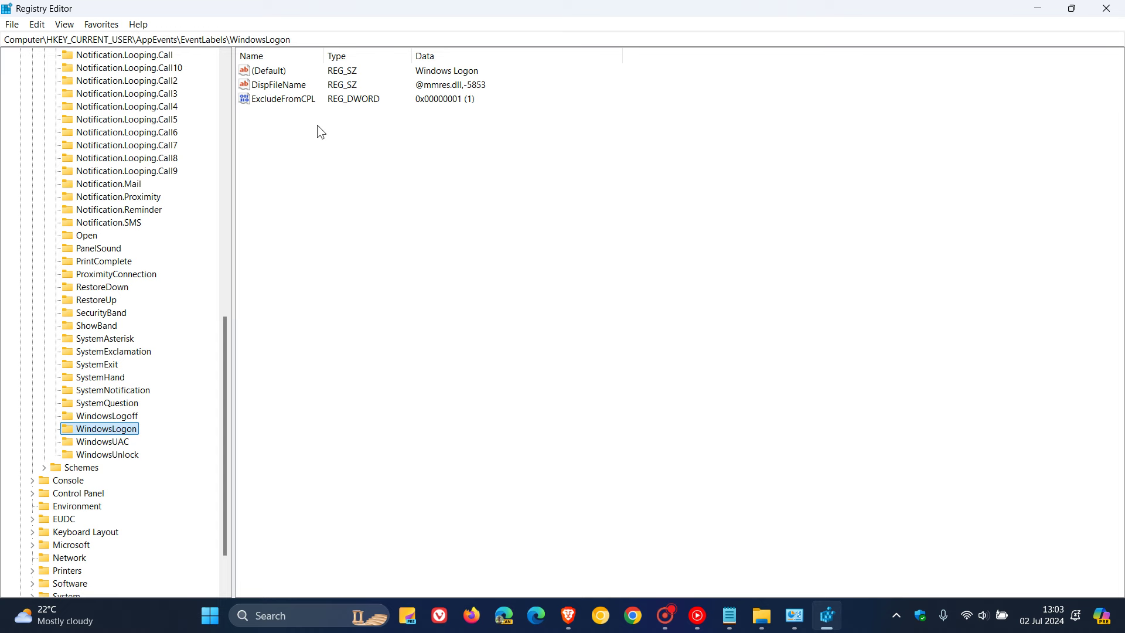
double_click(297, 100)
drag(209, 80, 608, 184)
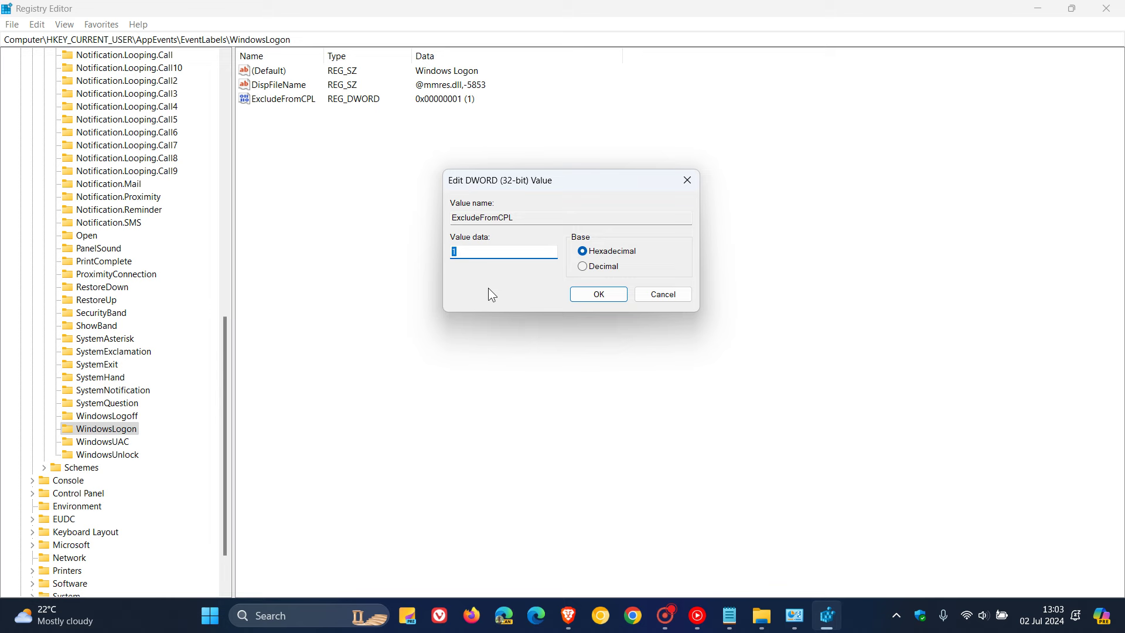
text(0)
click(615, 295)
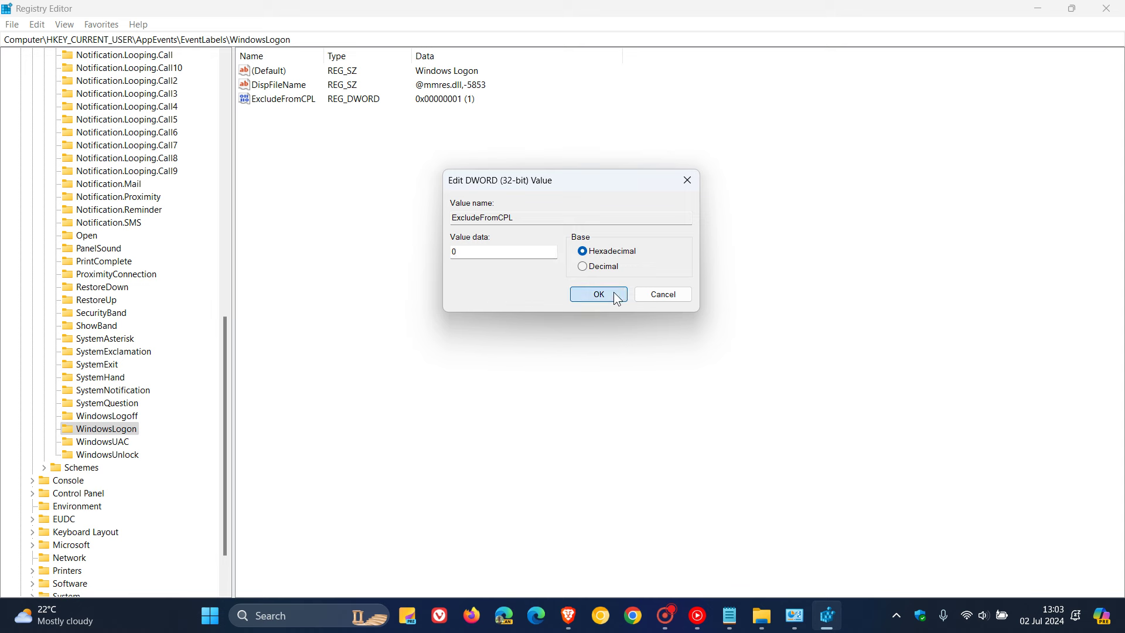
- Change WindowsLogoff's ExcludeFromCPL value from 1 to 0 in Registry Editor
click(127, 418)
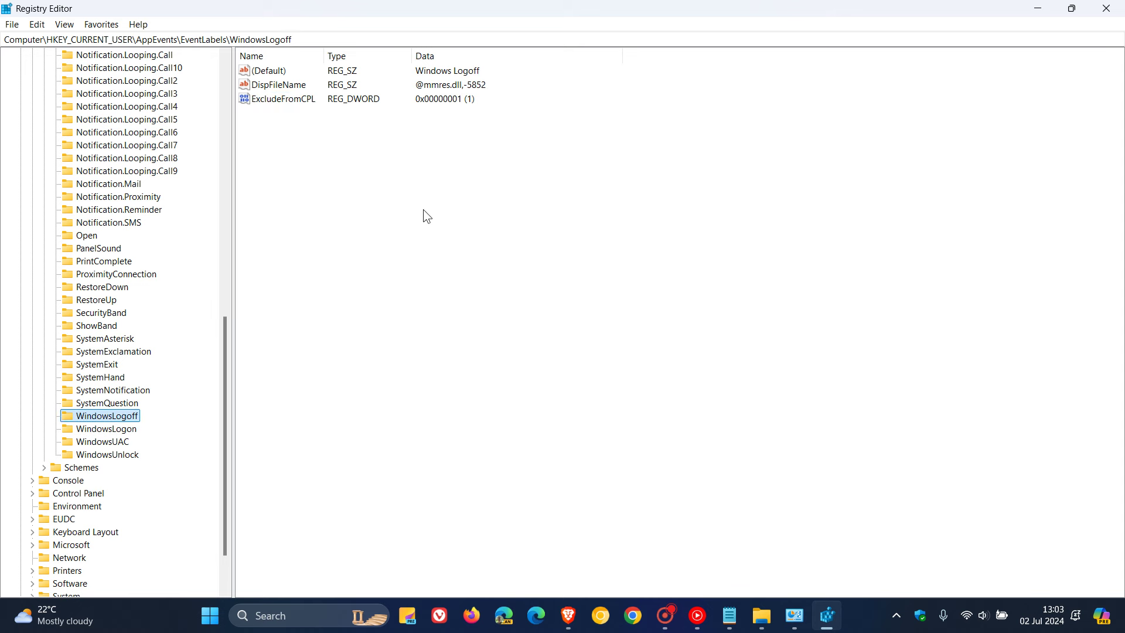
double_click(278, 101)
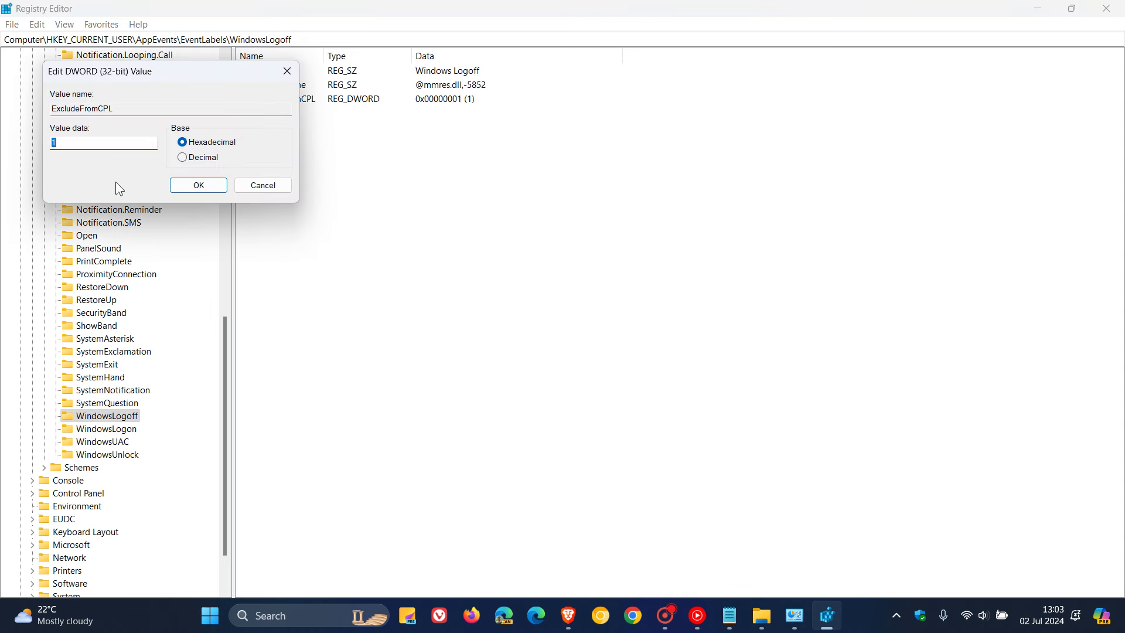
text(0)
click(199, 185)
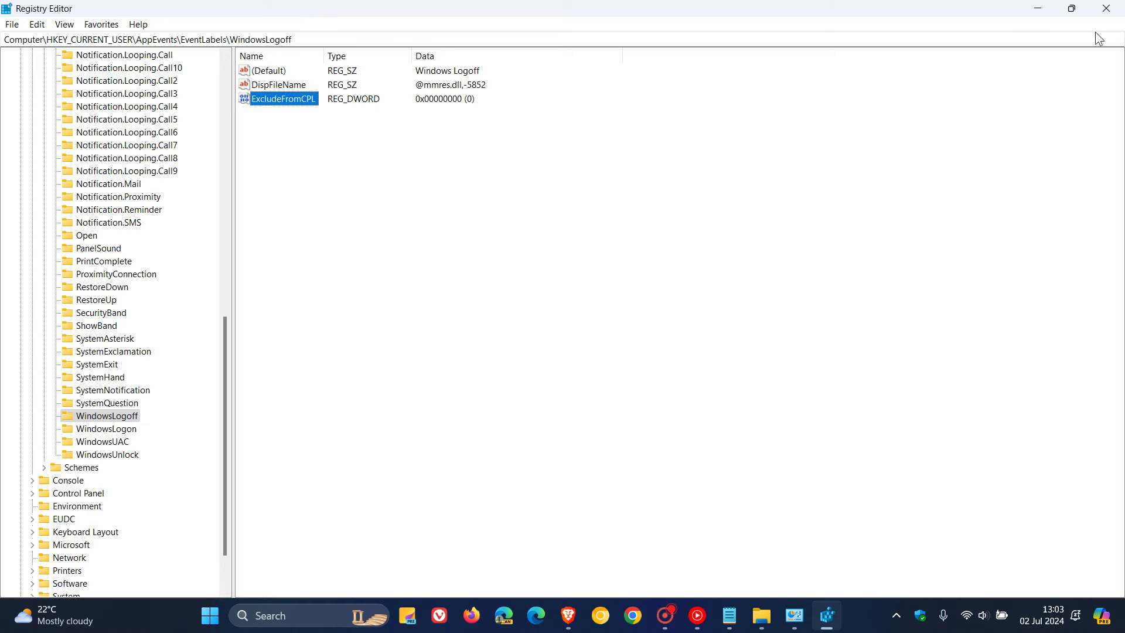
- Close Registry Editor, then centre the Sound dialog and show its Sounds tab with Windows Logon
click(1110, 10)
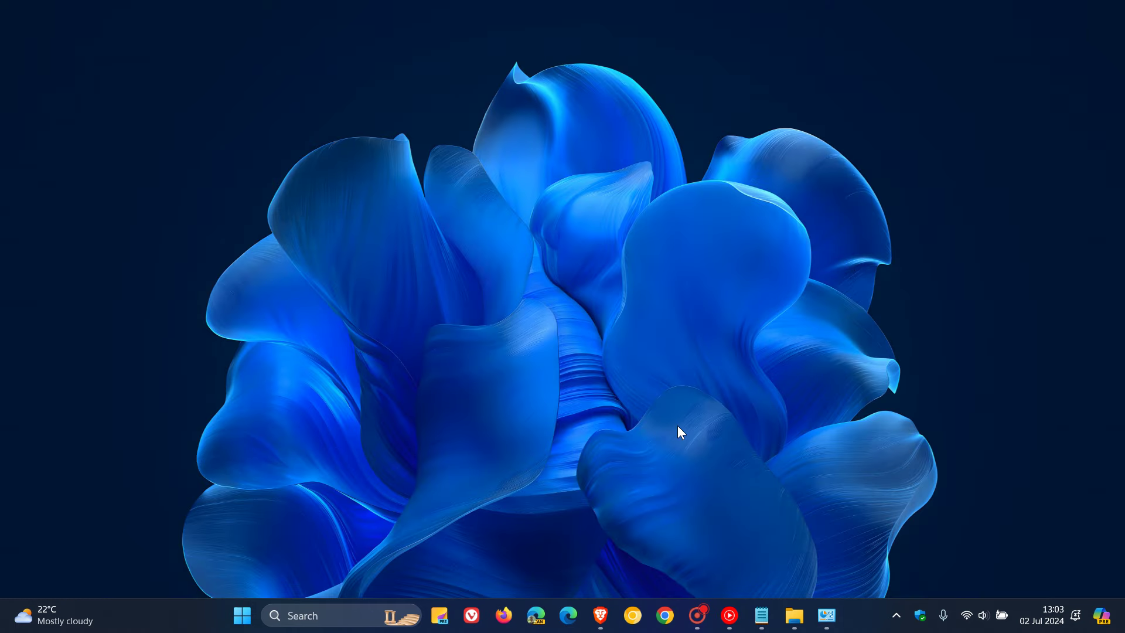
click(826, 615)
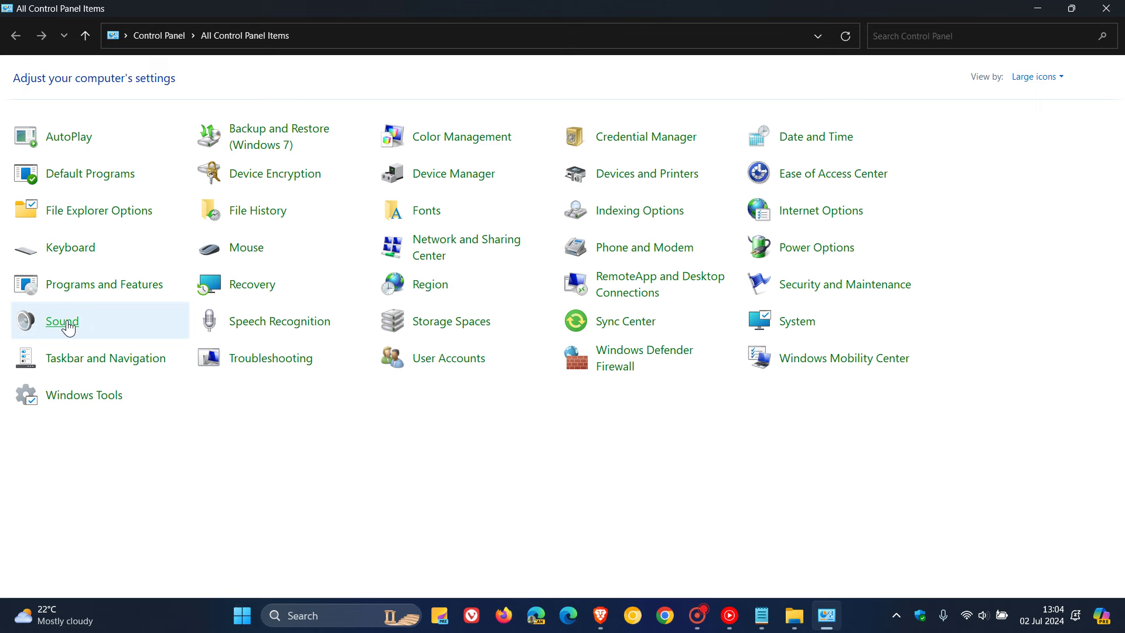
click(1038, 9)
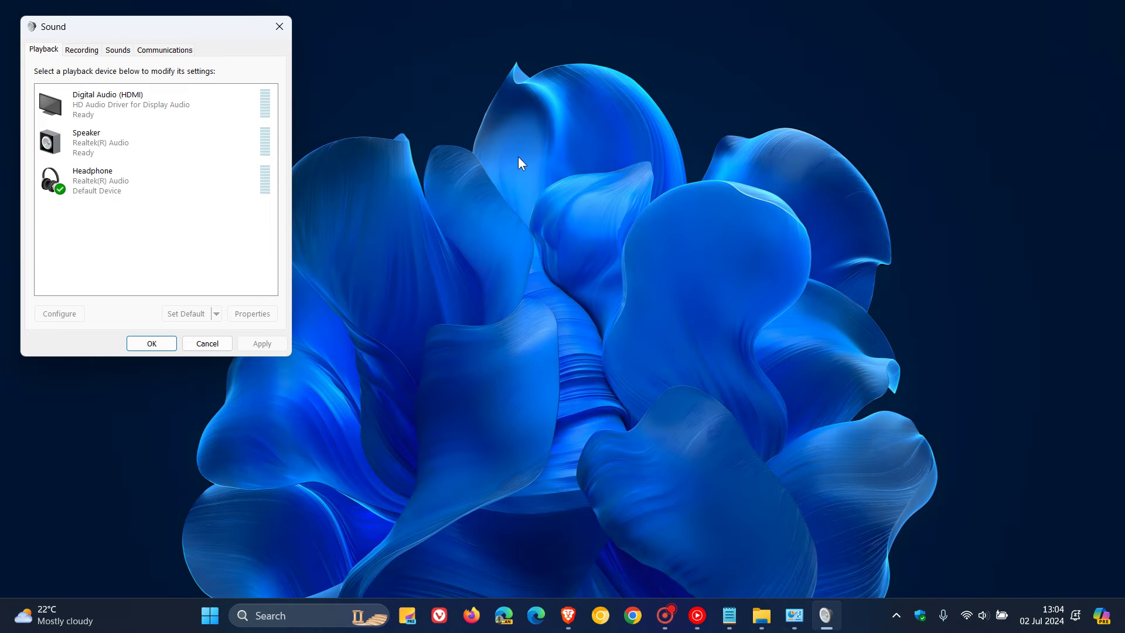
drag(143, 34, 543, 119)
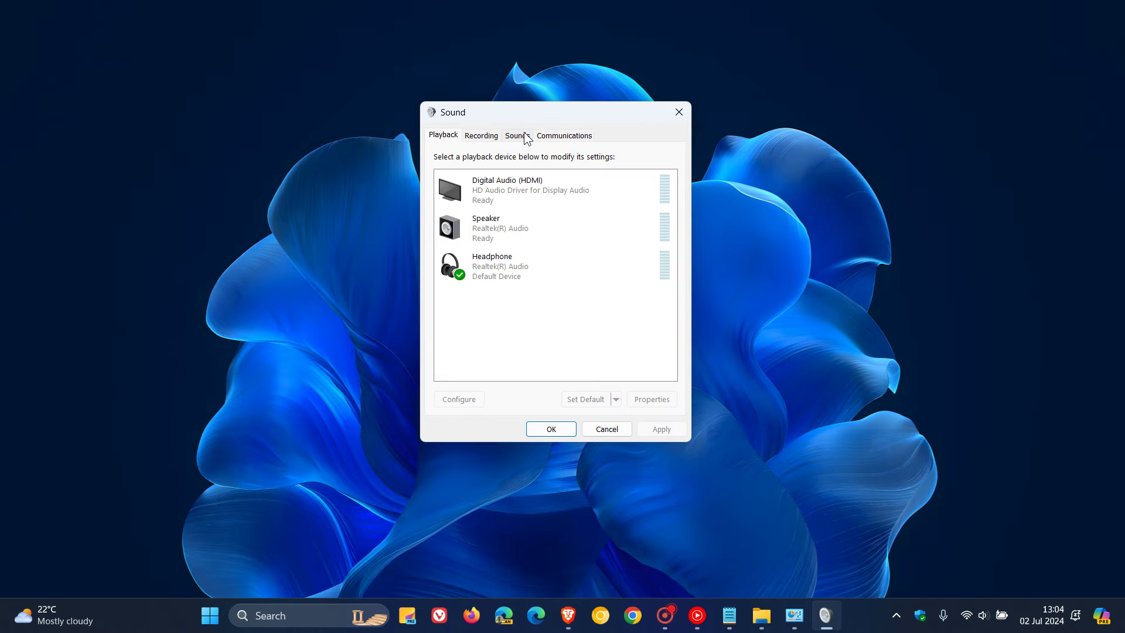
click(523, 136)
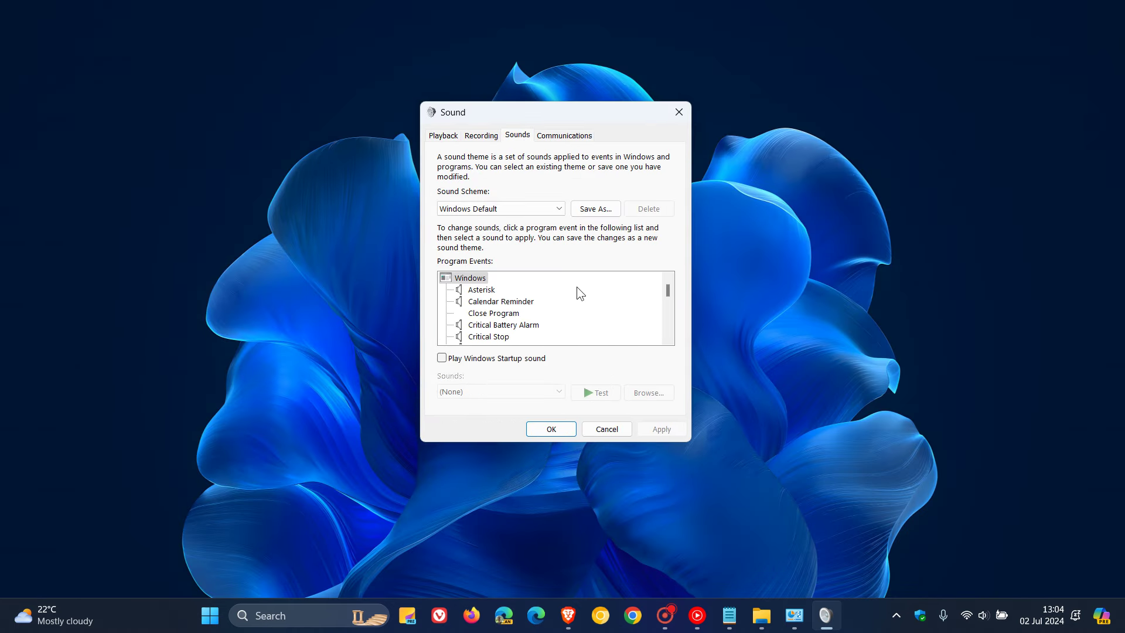
scroll(577, 288, down, 3)
scroll(576, 288, down, 3)
scroll(577, 286, down, 3)
scroll(577, 286, down, 2)
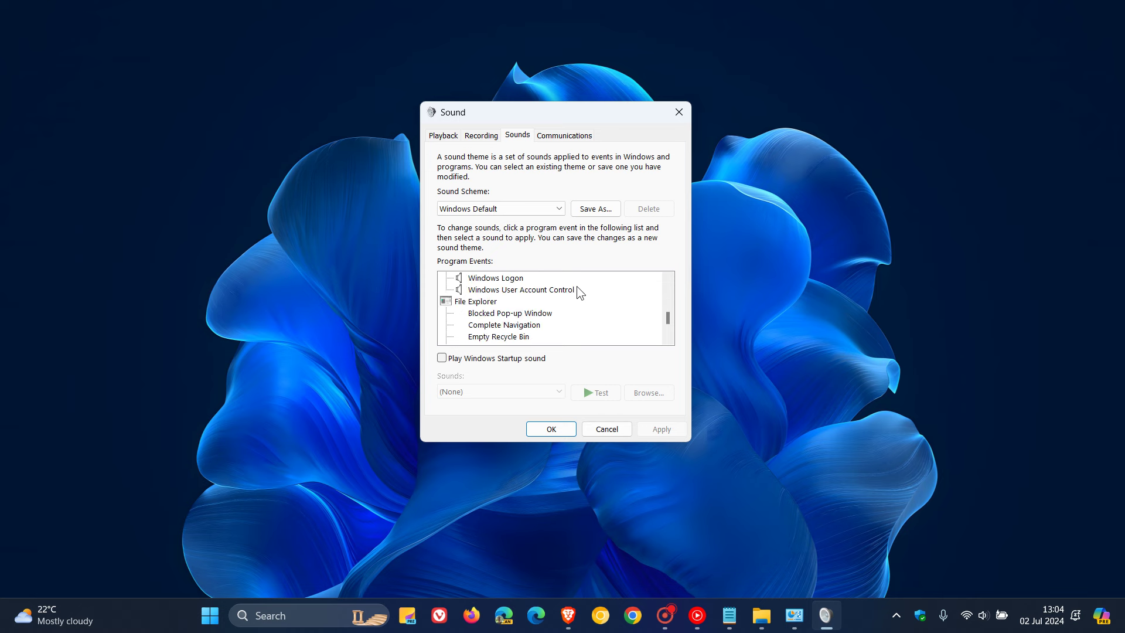
scroll(577, 287, up, 1)
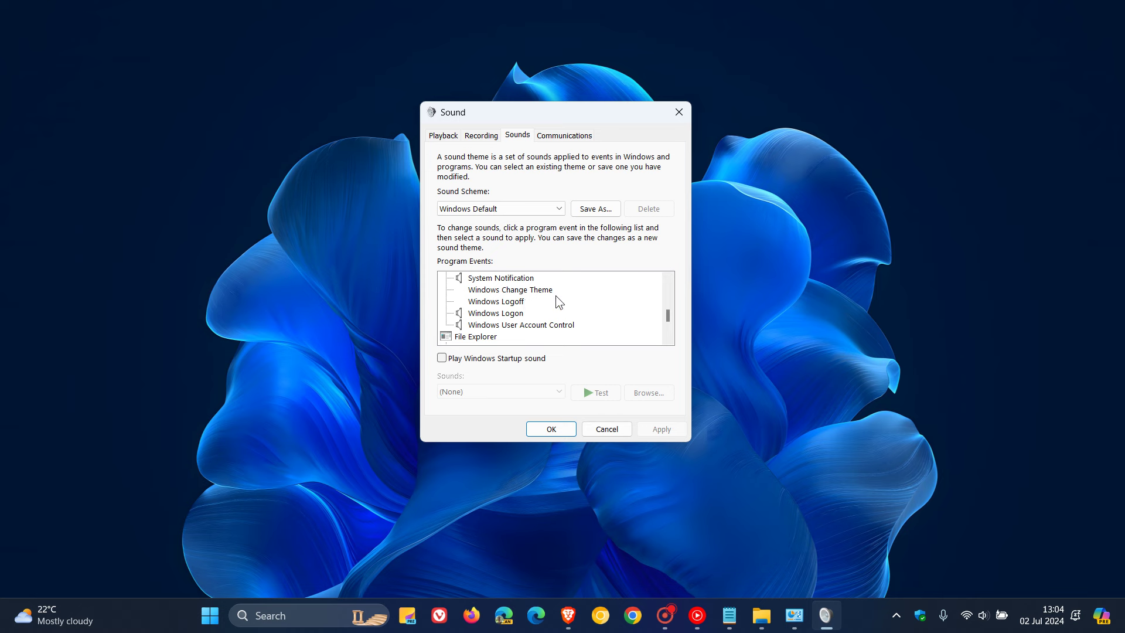
- Save the No Sounds scheme as 'XP', then select and apply the XP scheme
click(544, 214)
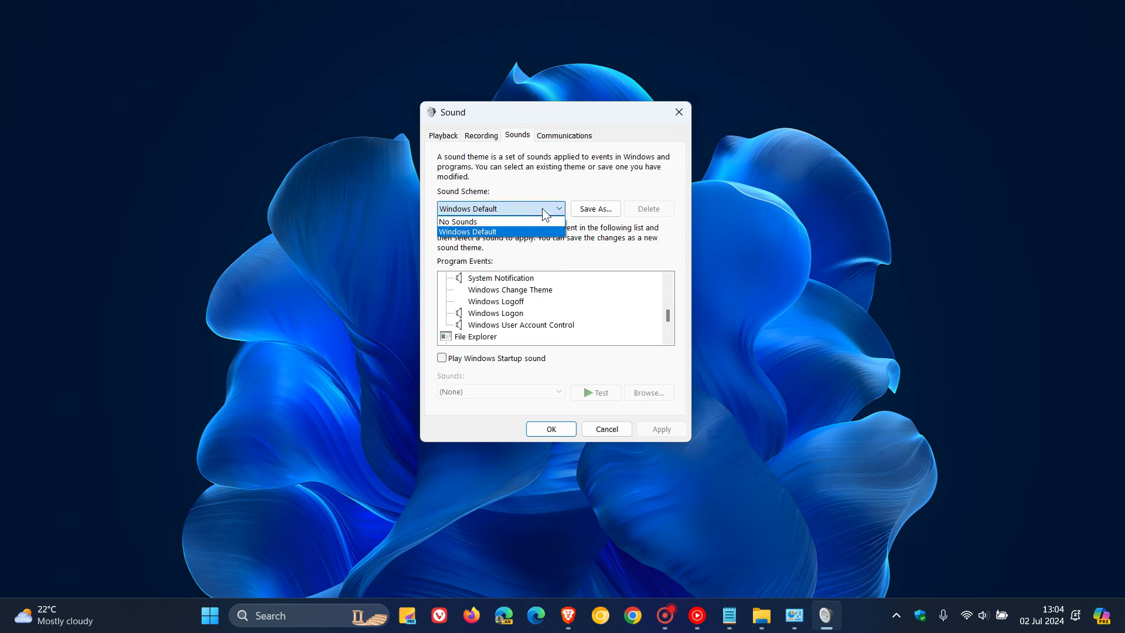
click(591, 211)
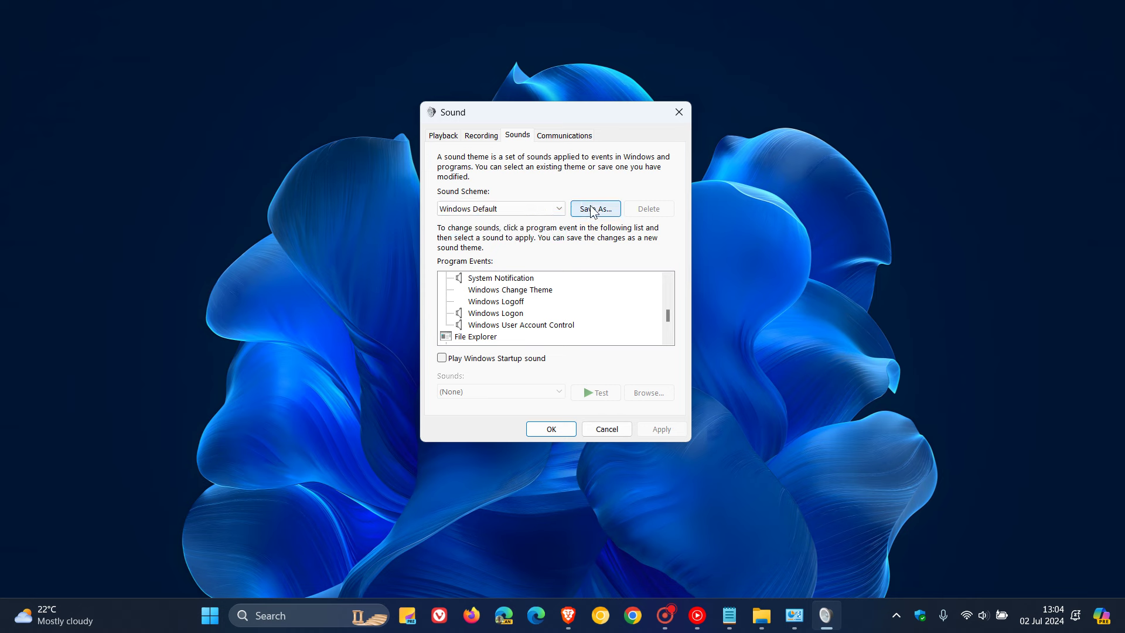
click(534, 211)
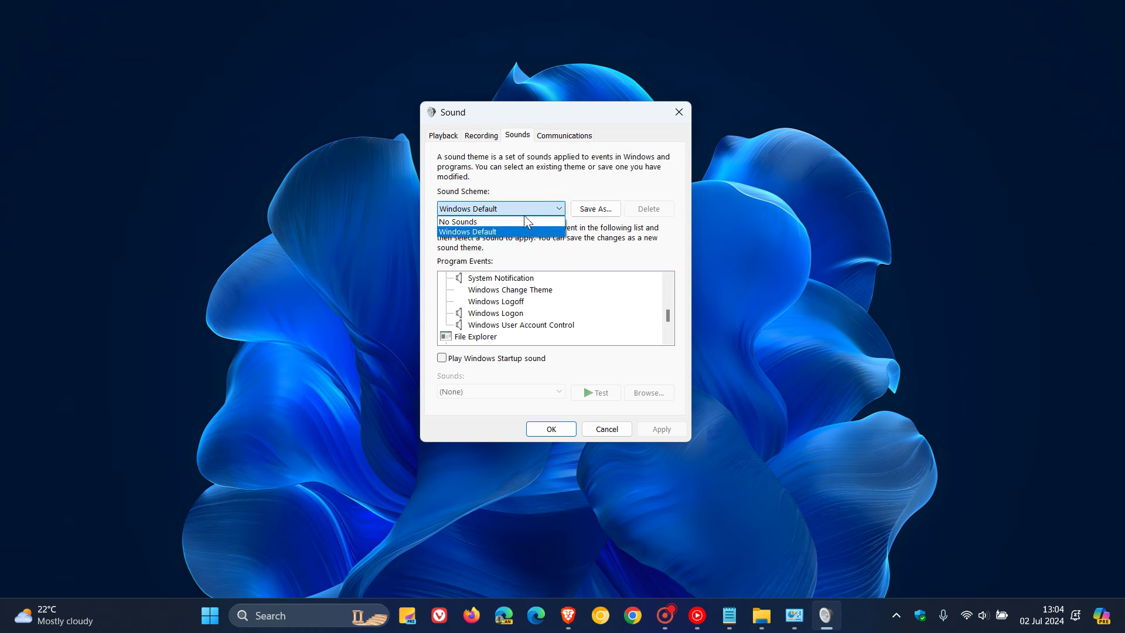
click(524, 220)
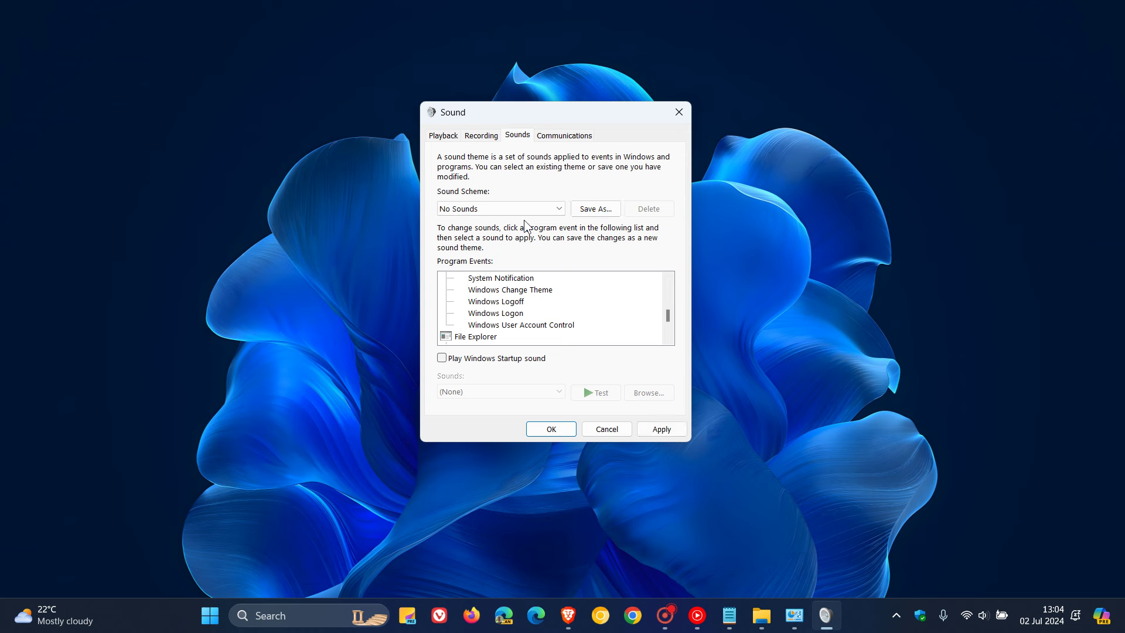
click(596, 211)
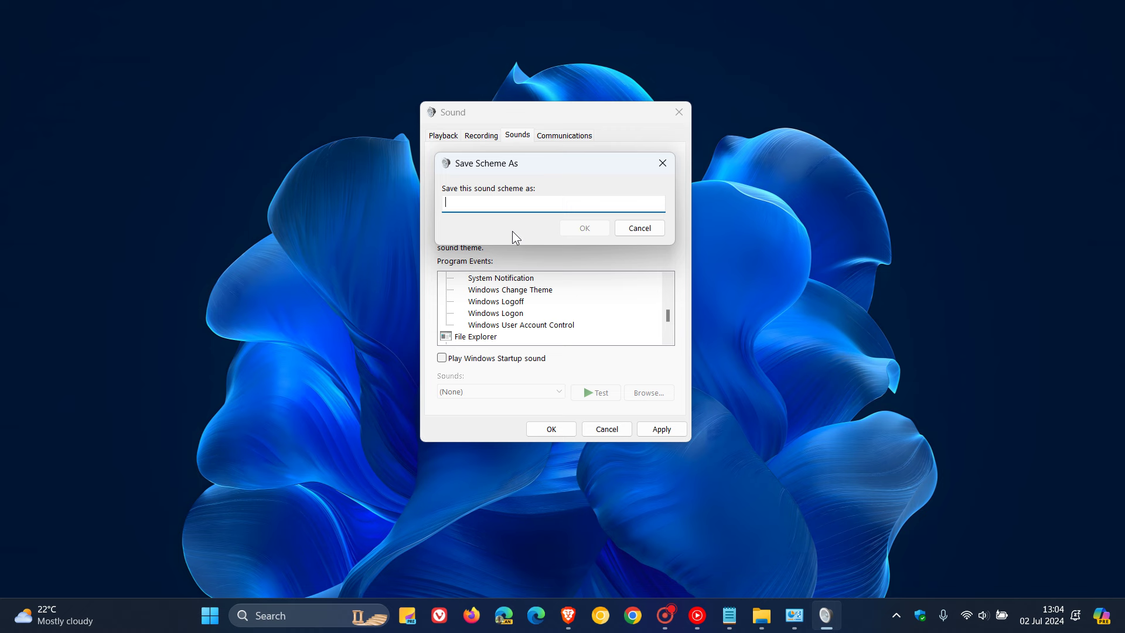
text(XP)
click(594, 234)
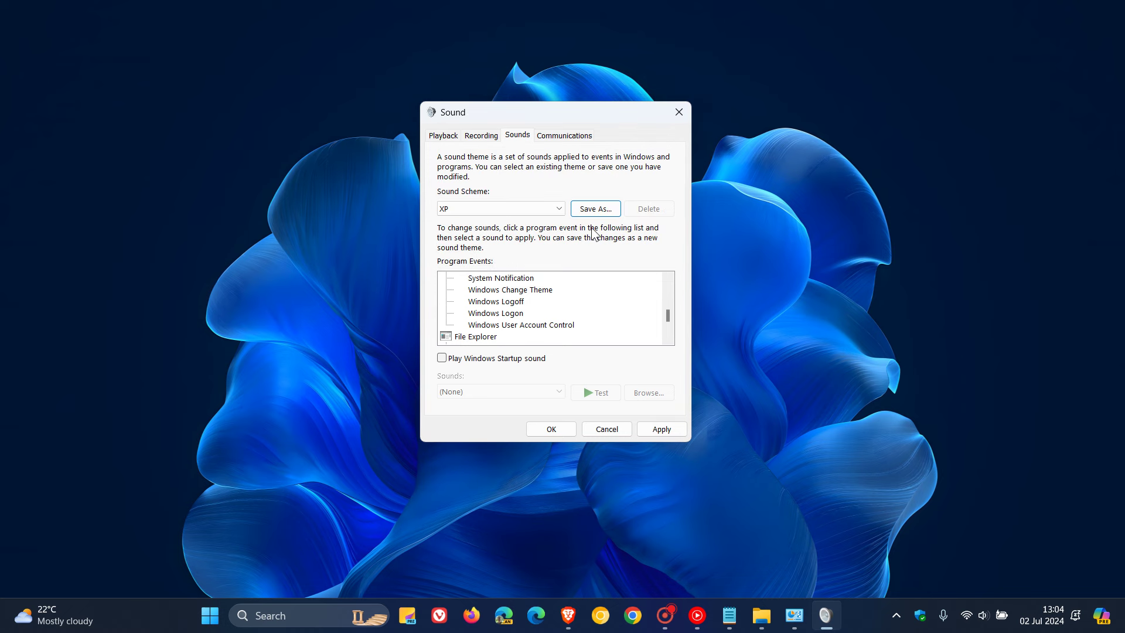
click(541, 208)
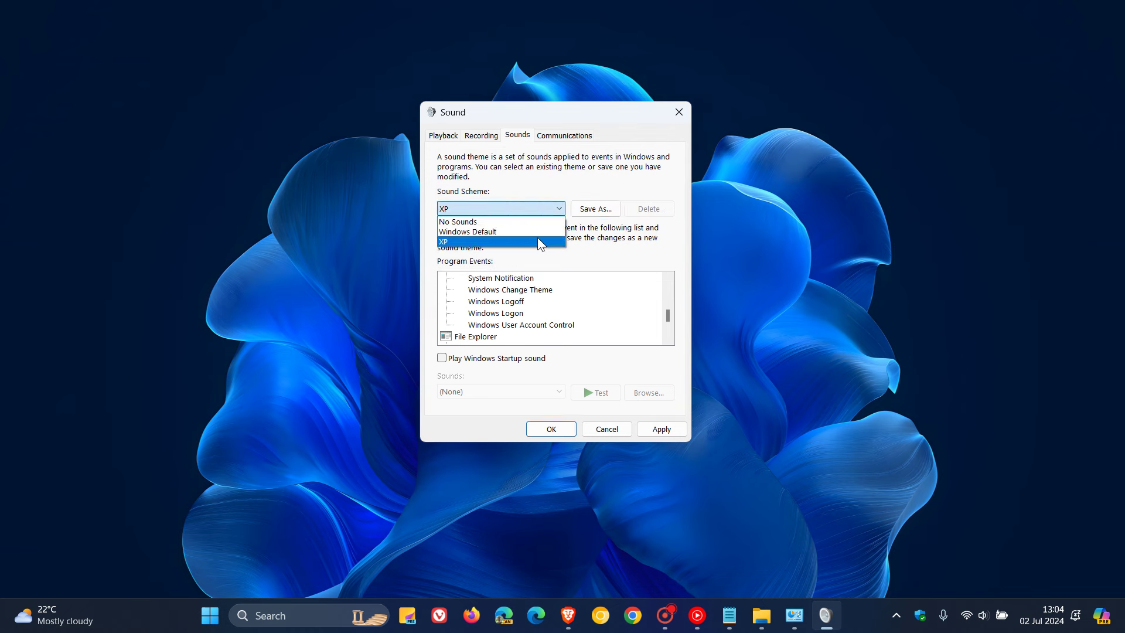
click(541, 242)
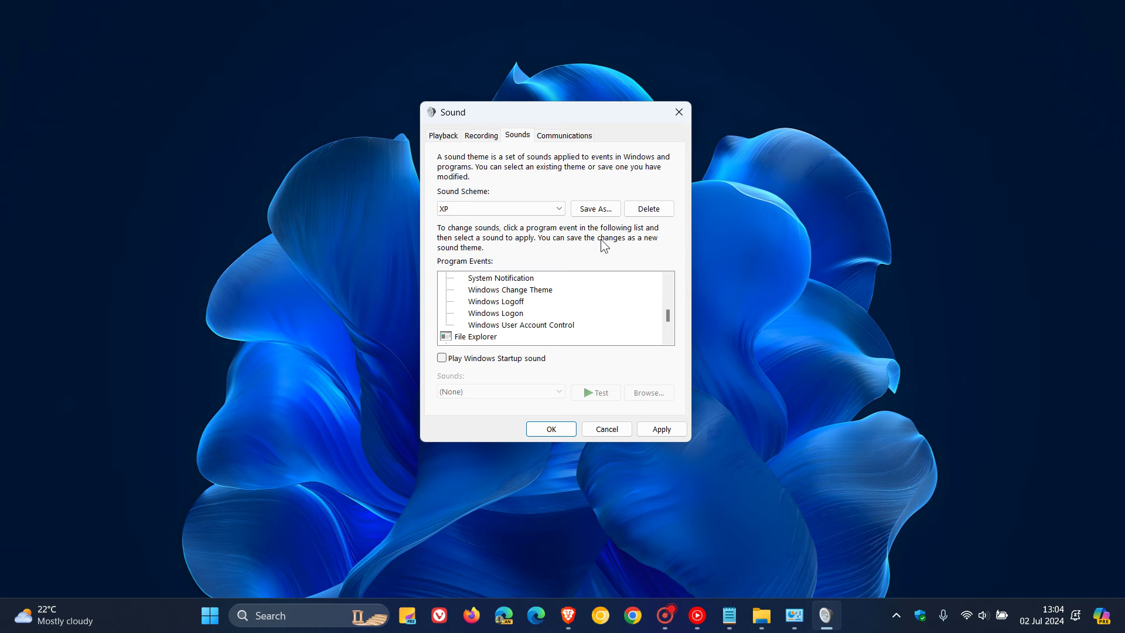
click(660, 430)
- Assign Downloads\Windows XP\Windows XP Startup.wav as the Windows Logon sound
click(517, 318)
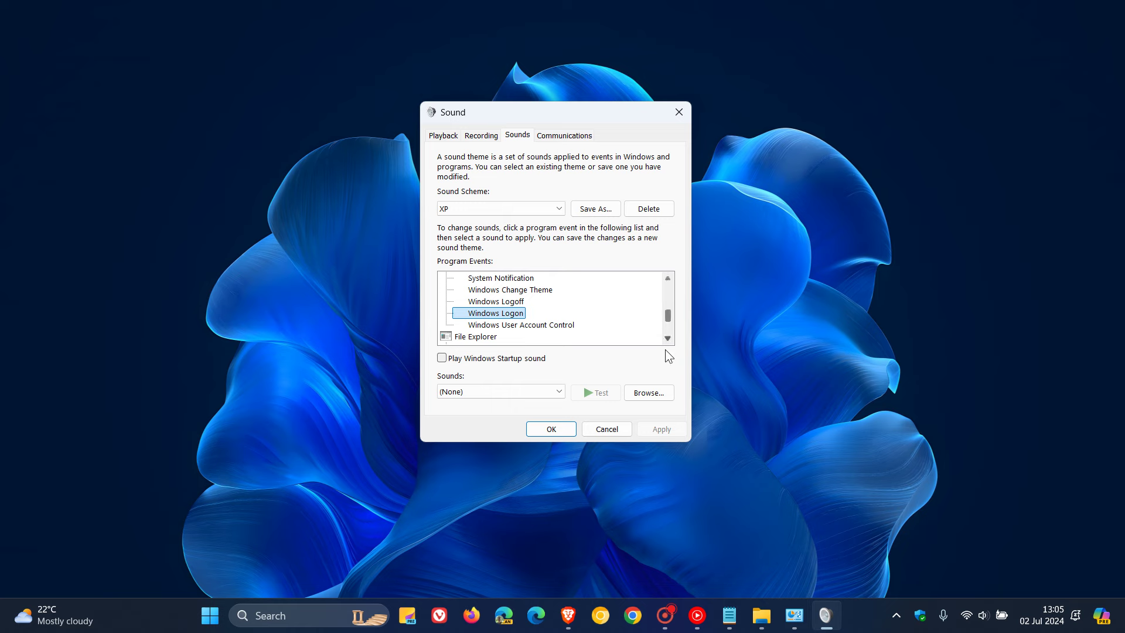
click(652, 397)
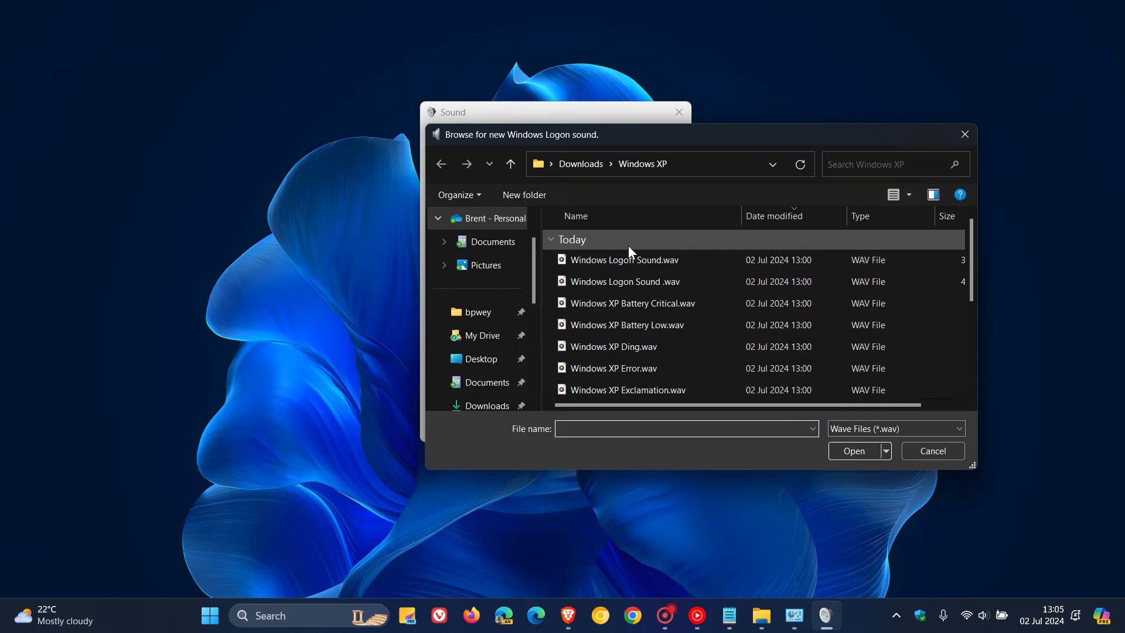
scroll(486, 317, down, 1)
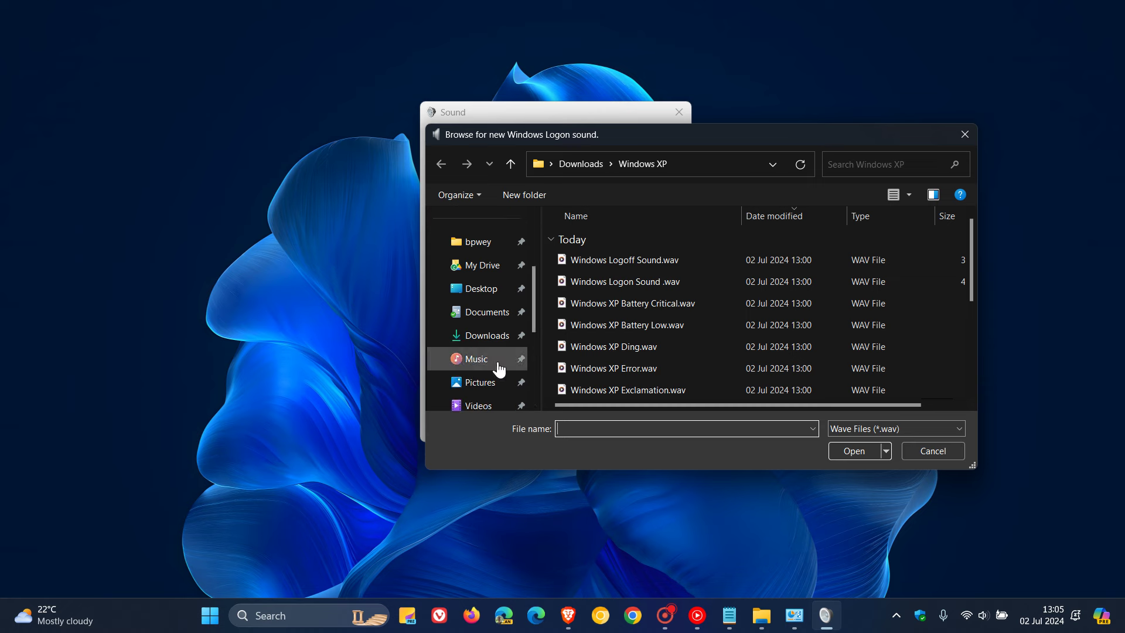
click(487, 336)
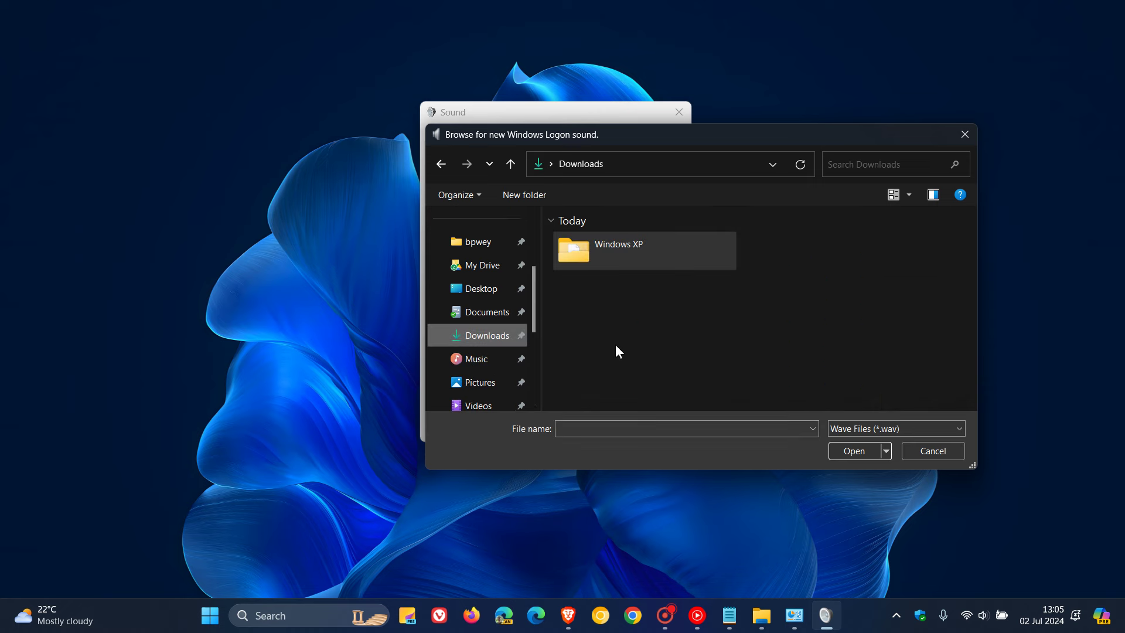
double_click(580, 253)
scroll(715, 251, down, 5)
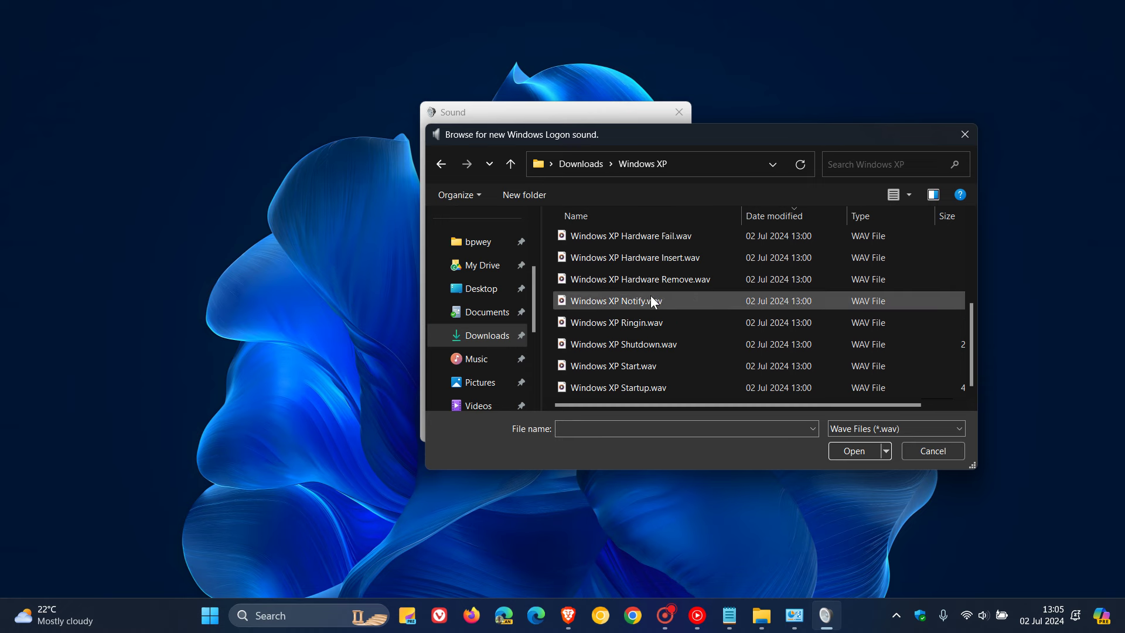
click(648, 388)
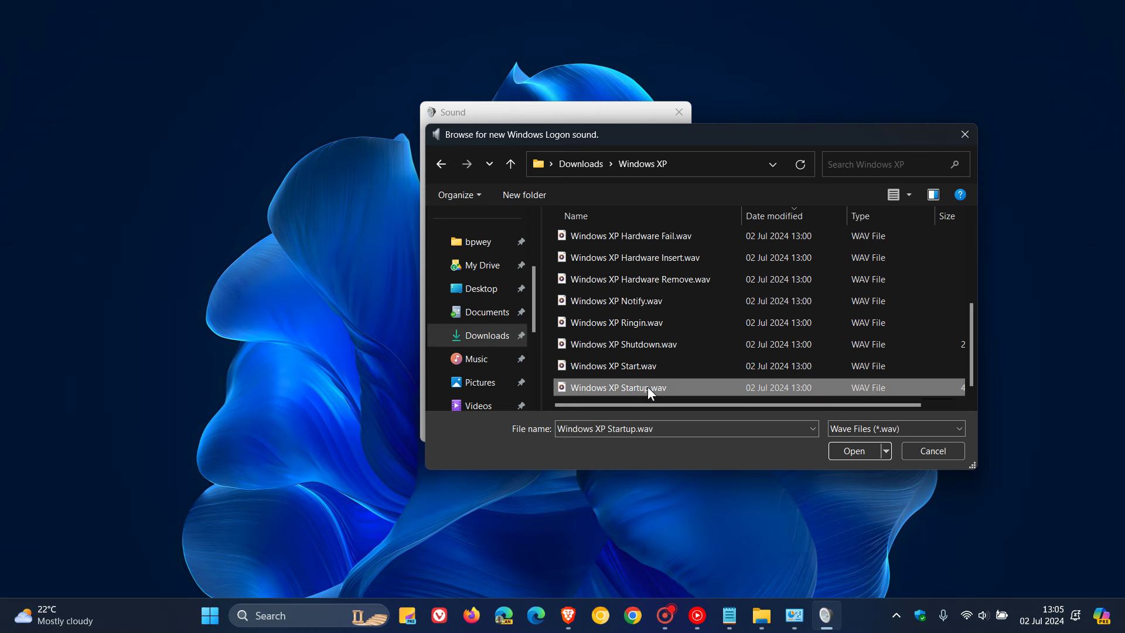
click(852, 451)
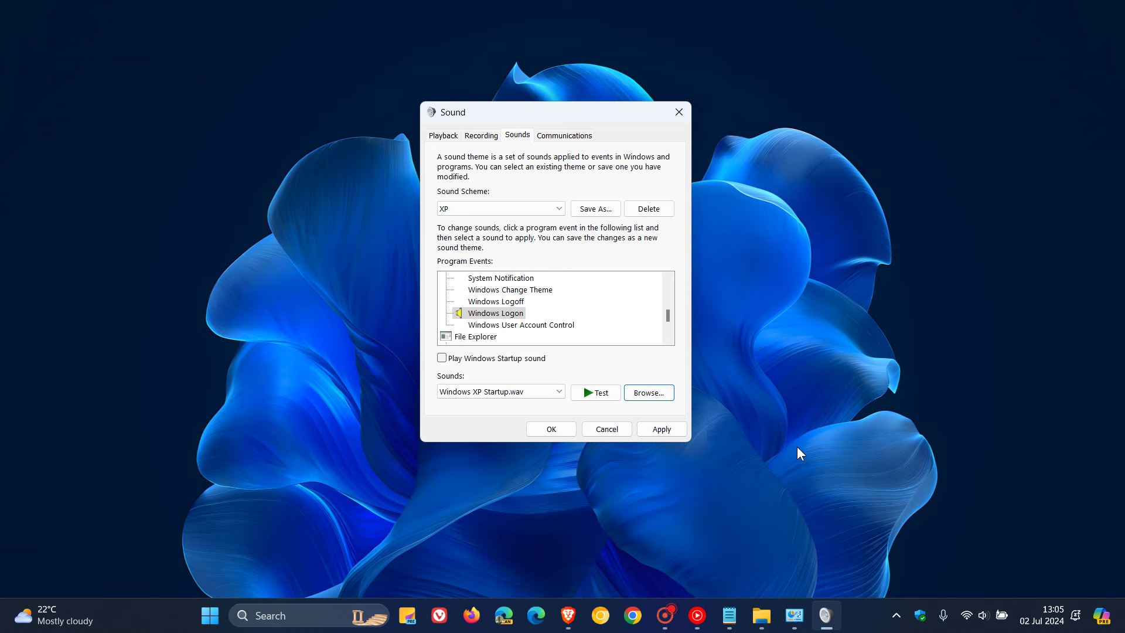
- Apply the Windows XP Startup logon sound, test it, and close the Sound dialog with OK
click(667, 430)
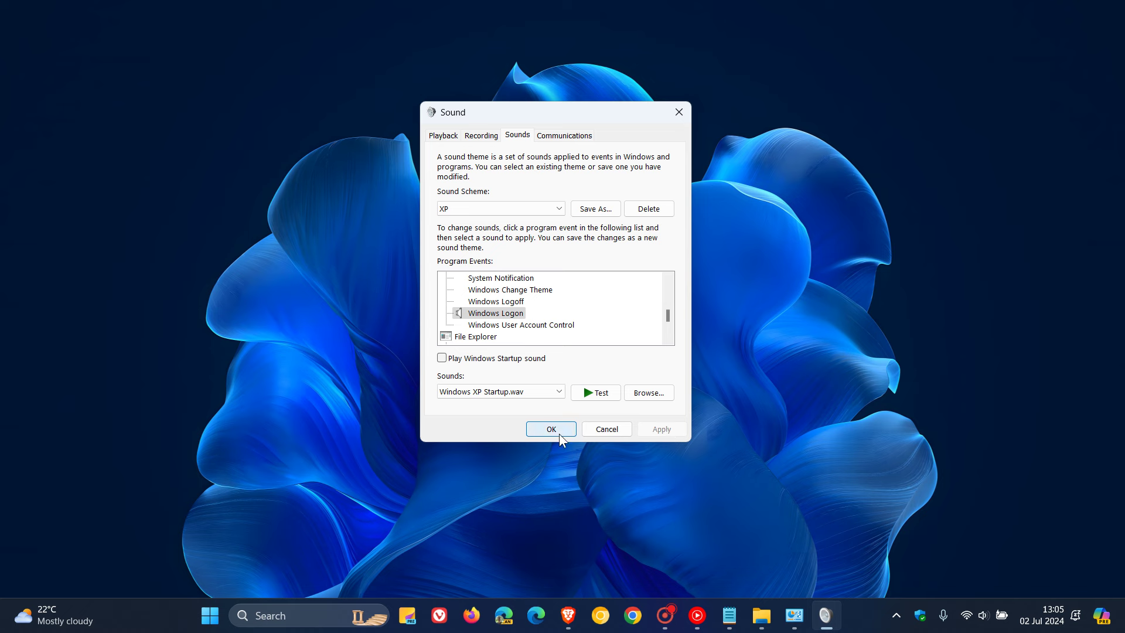
click(602, 397)
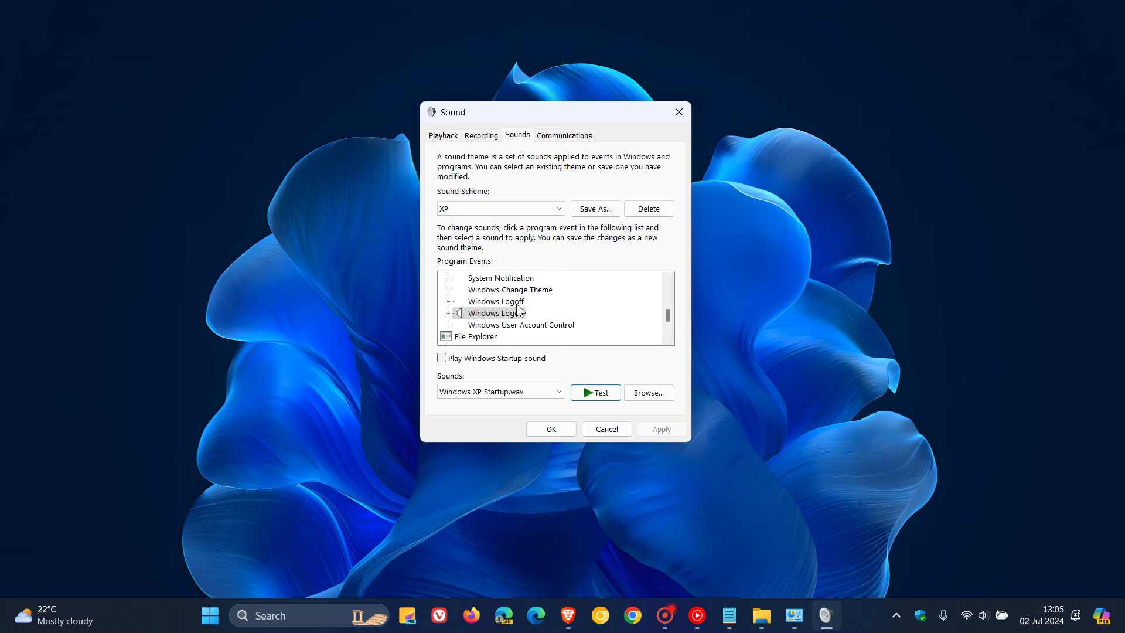
scroll(604, 314, up, 1)
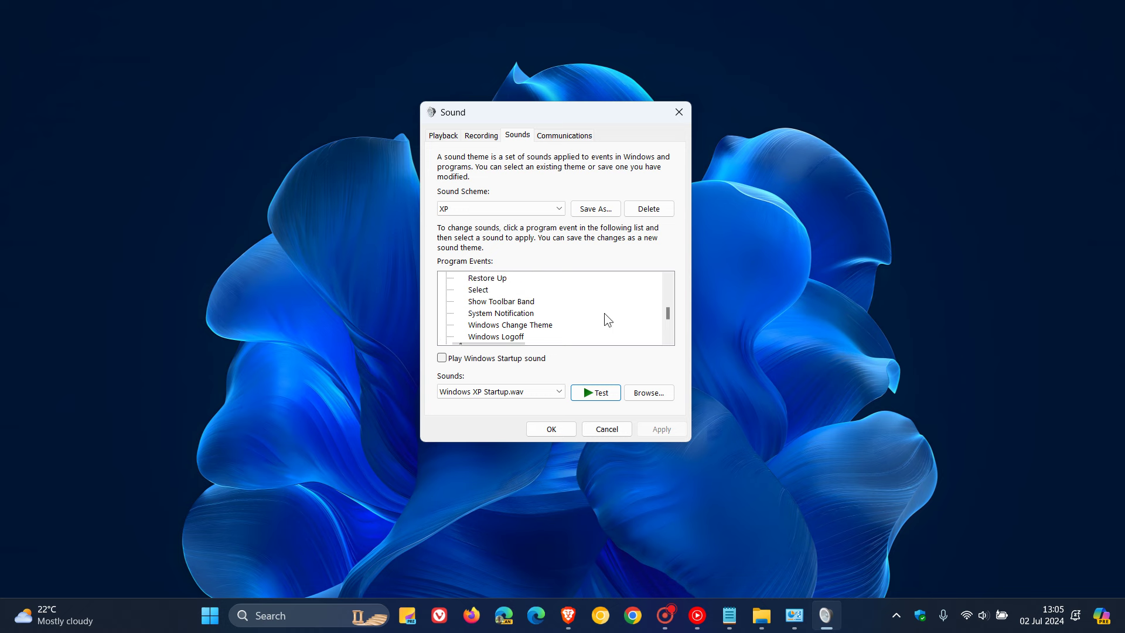
scroll(604, 313, up, 1)
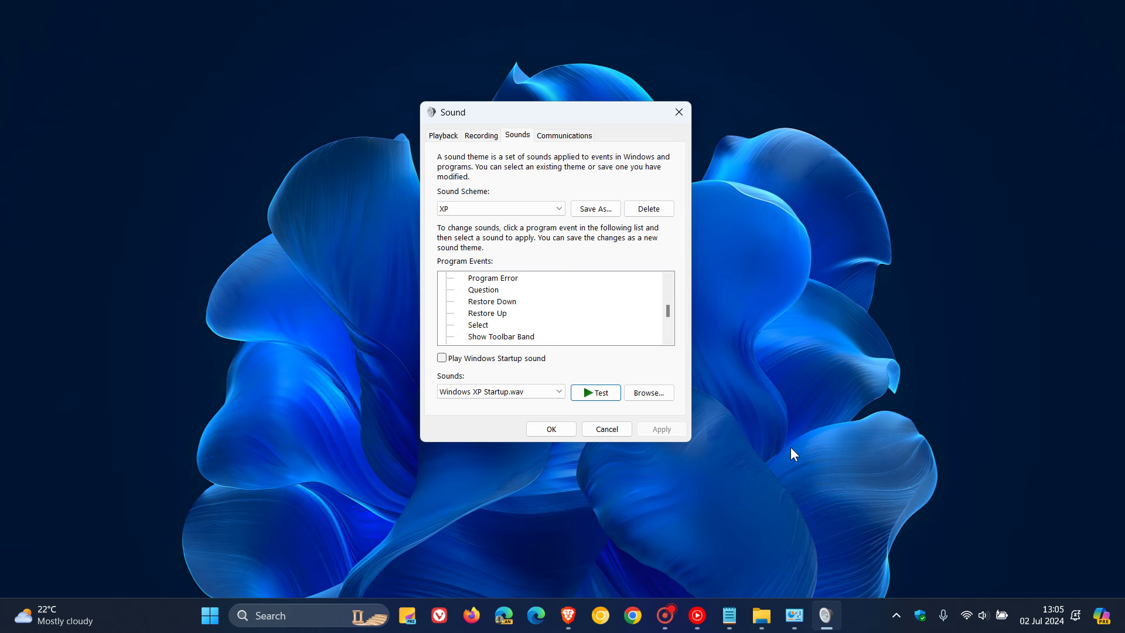
scroll(602, 276, down, 1)
scroll(601, 277, down, 1)
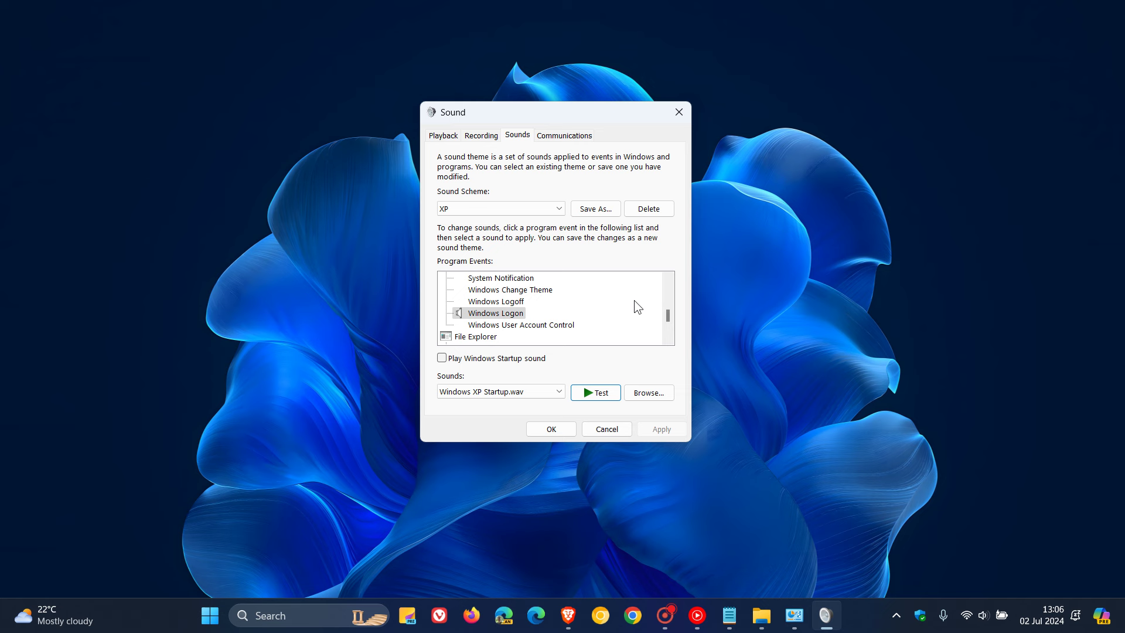
click(563, 431)
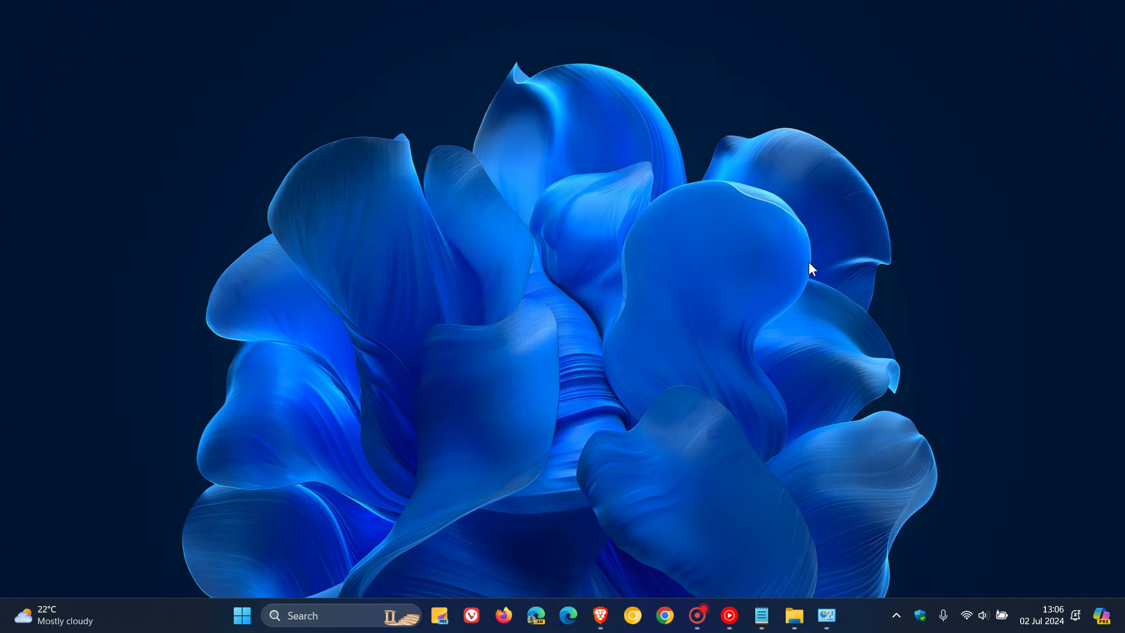